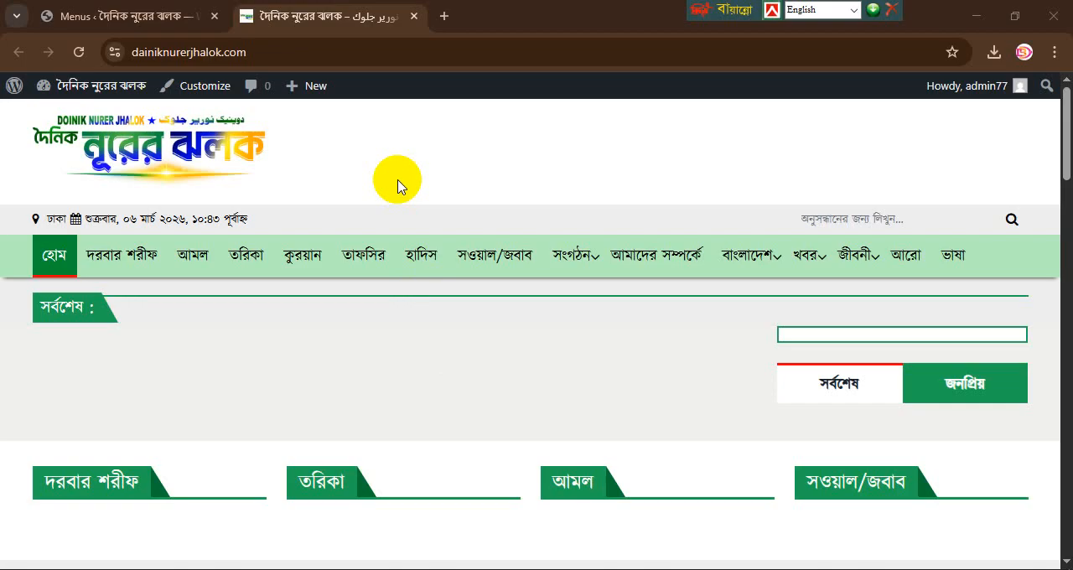
Step: Look through the news site's homepage sections from the header down to the footer and back
scroll(577, 380, down, 10)
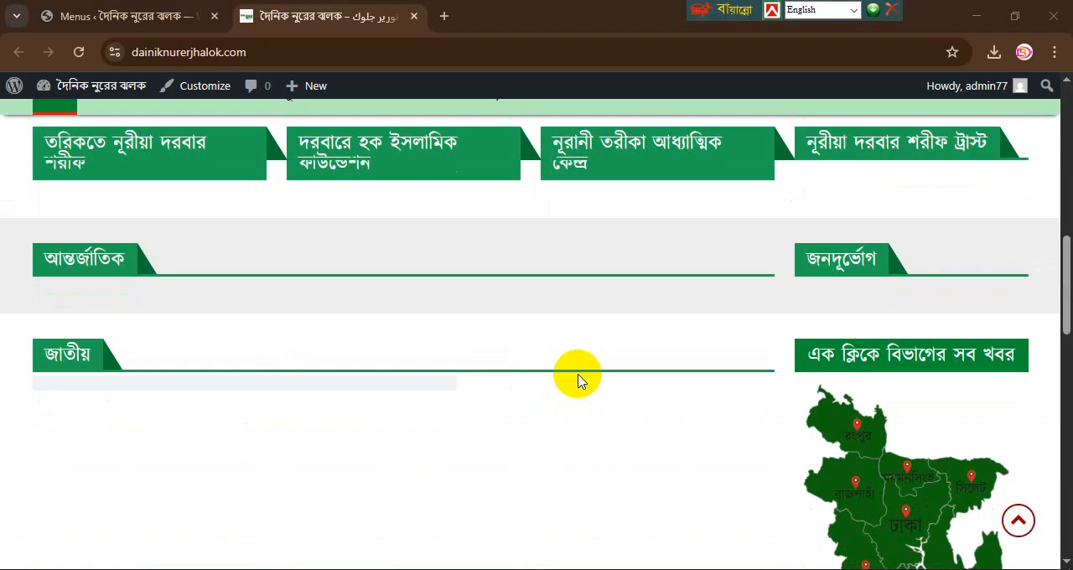
scroll(578, 380, down, 10)
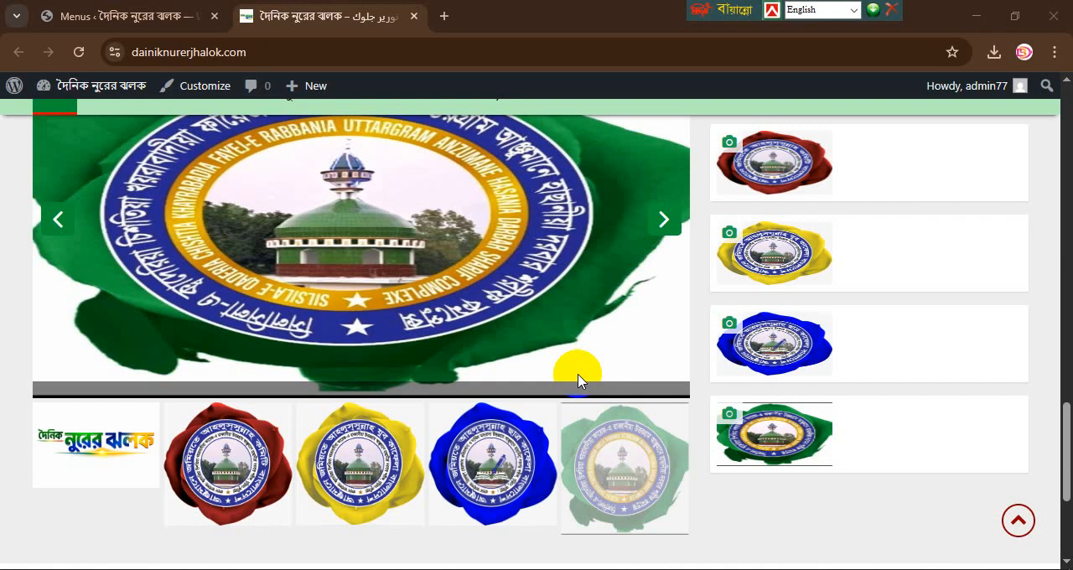
scroll(578, 380, down, 3)
scroll(578, 380, up, 10)
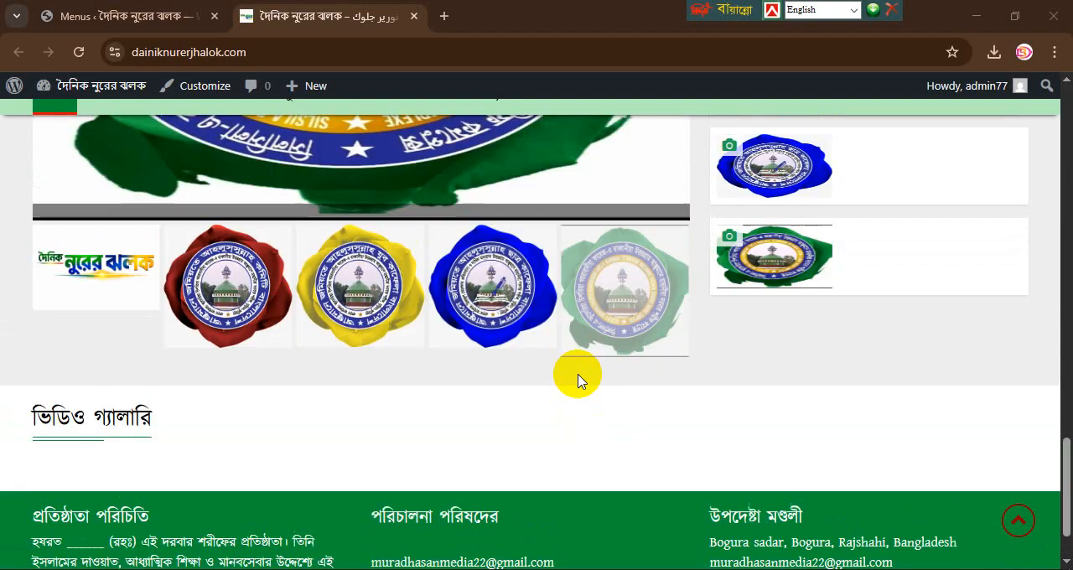
scroll(578, 380, up, 15)
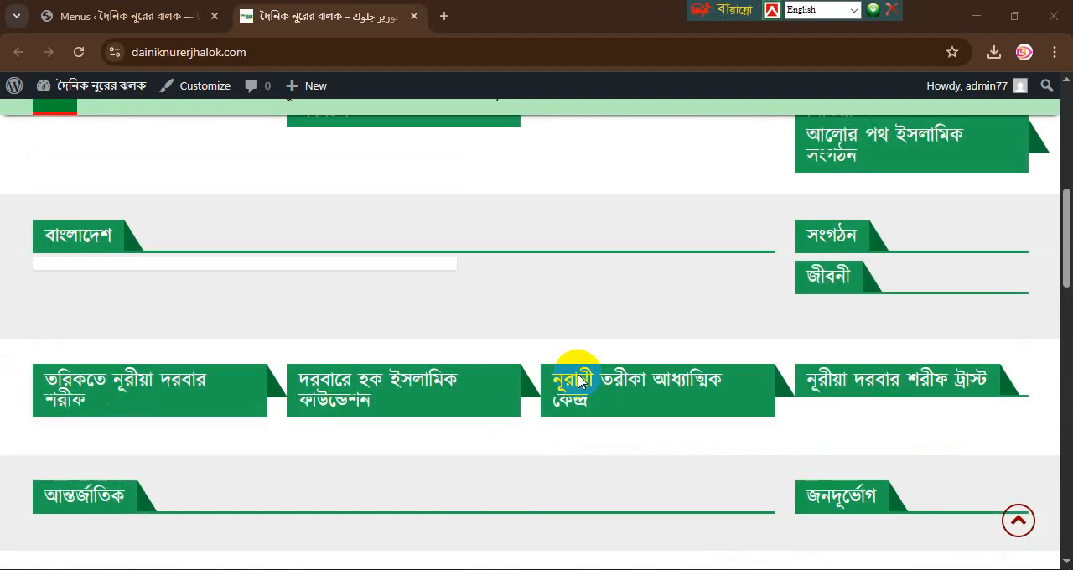
scroll(577, 380, up, 2)
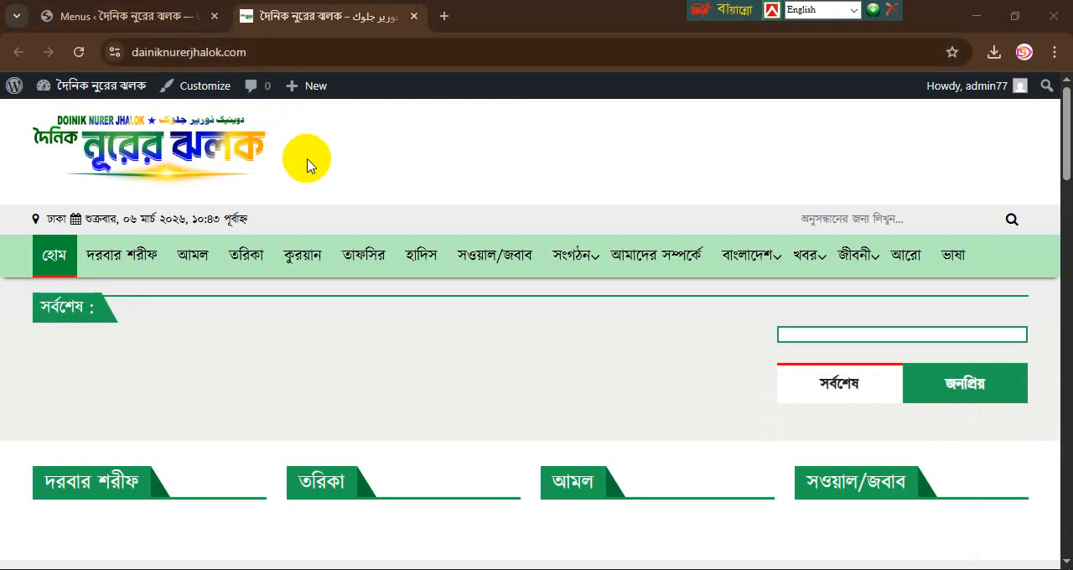
Step: Open the site's WordPress dashboard at dainiknurerjhalok.com/wp-admin
click(337, 52)
click(337, 52)
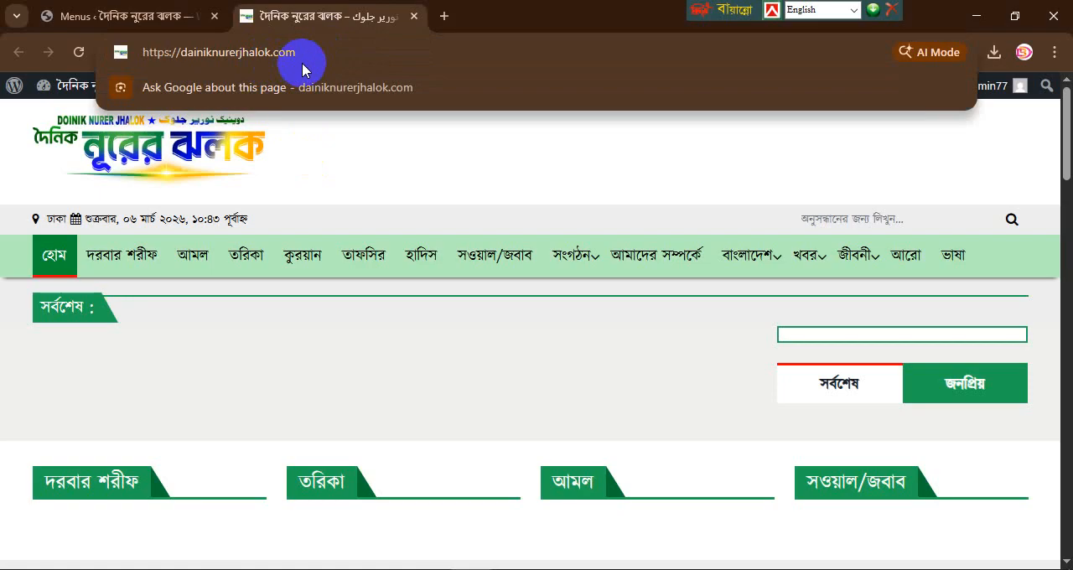
text(/)
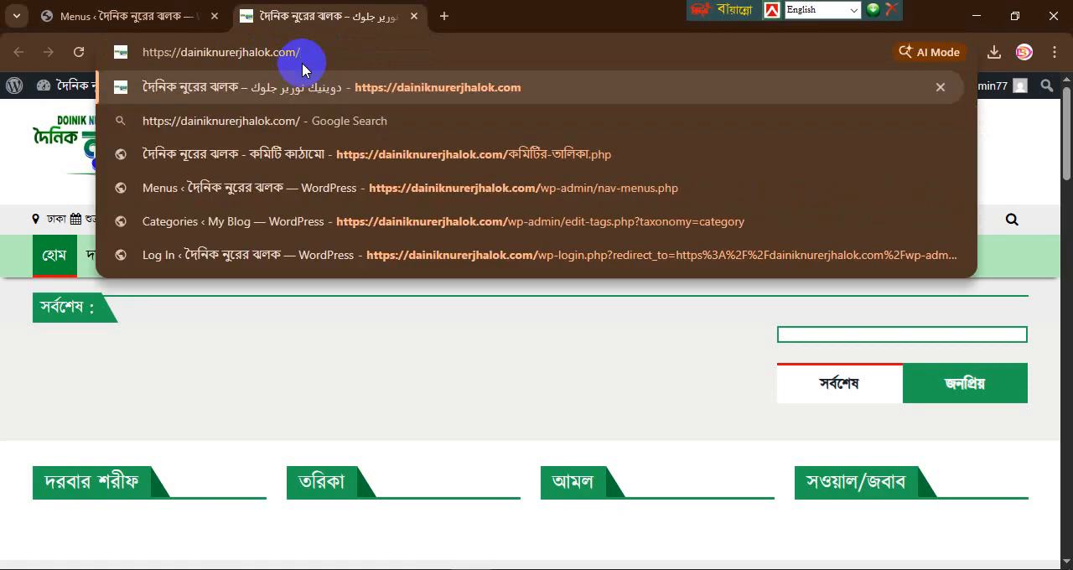
text(wp)
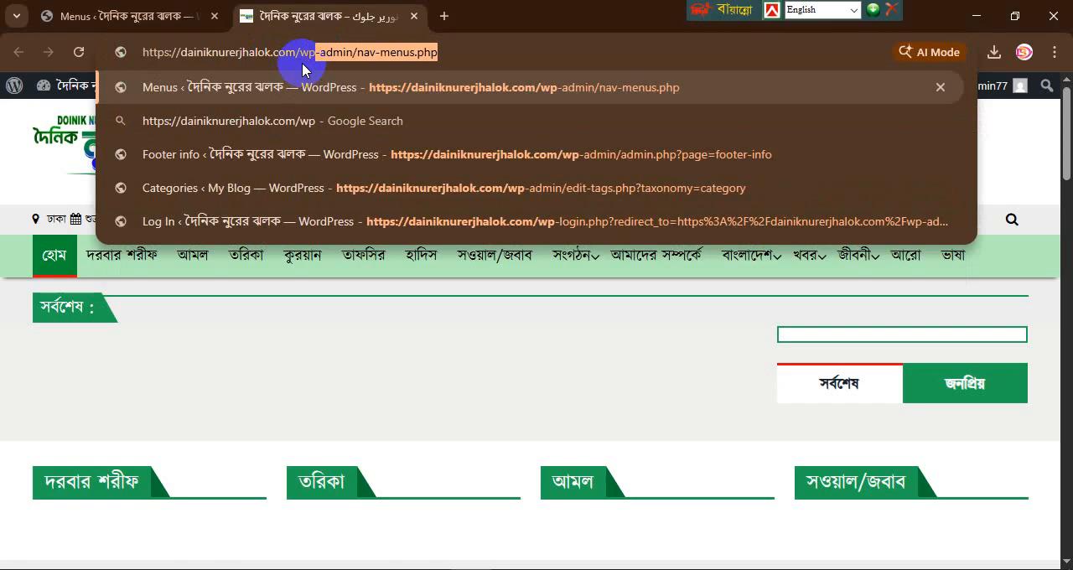
text(-a)
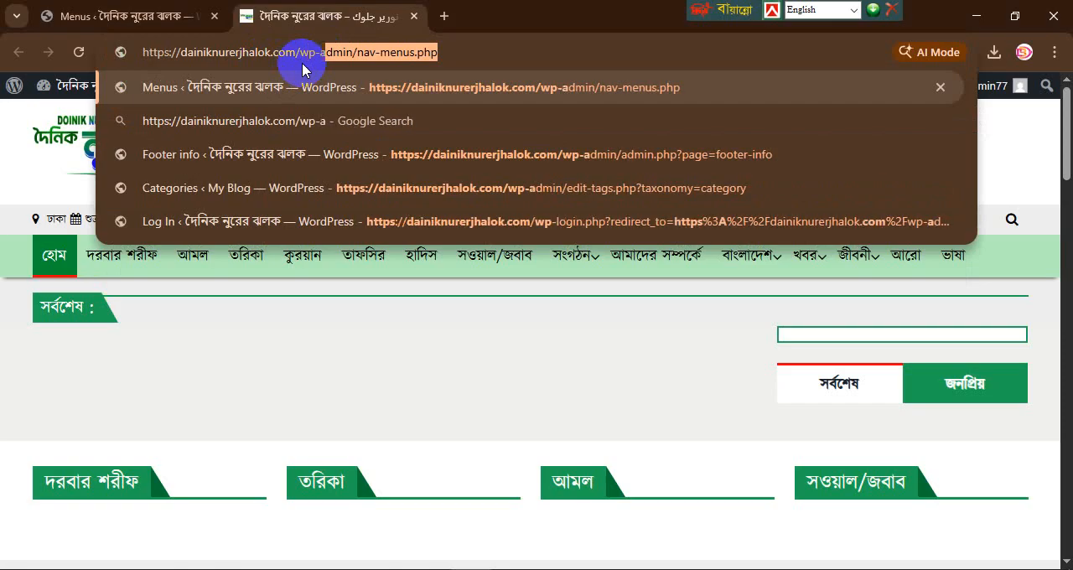
text(dmibn)
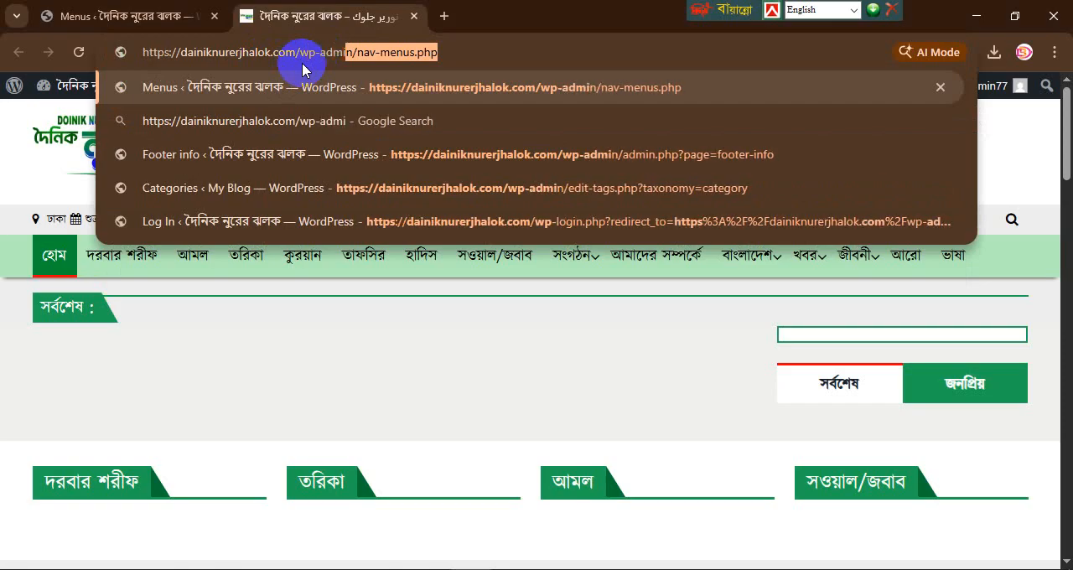
key(BackSpace)
key(BackSpace)
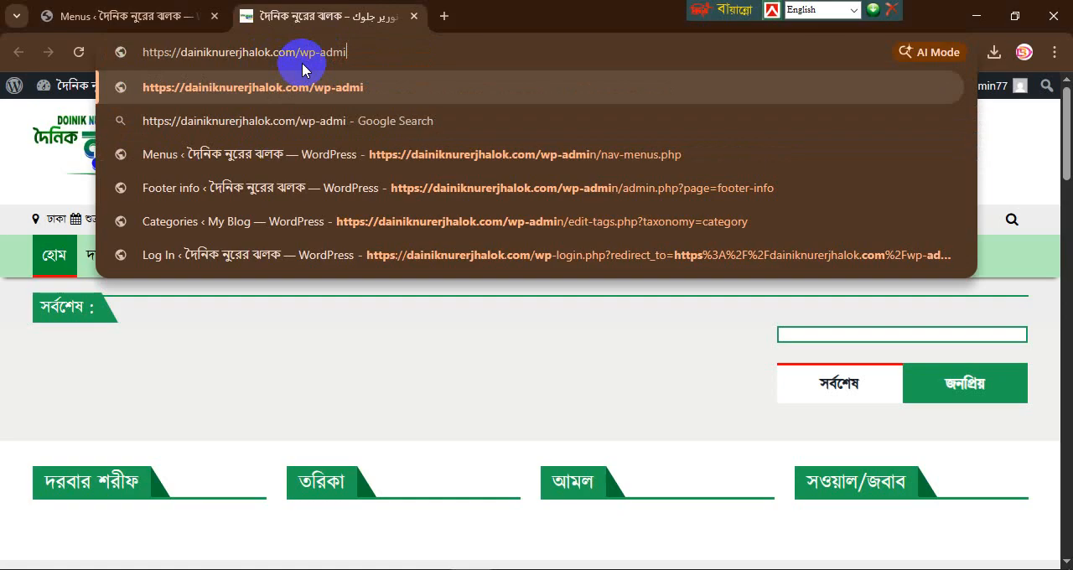
text(n)
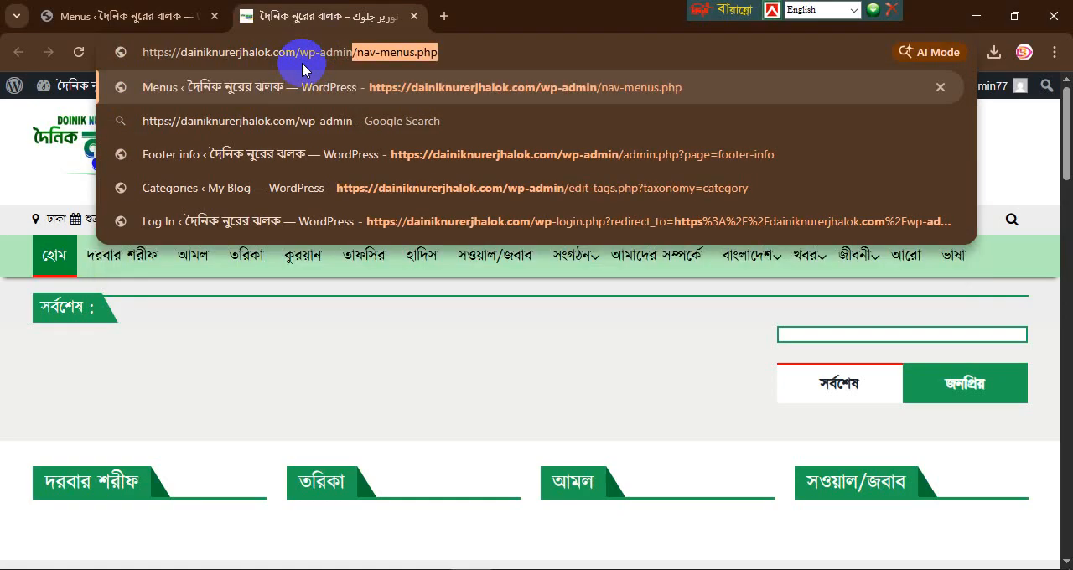
key(Delete)
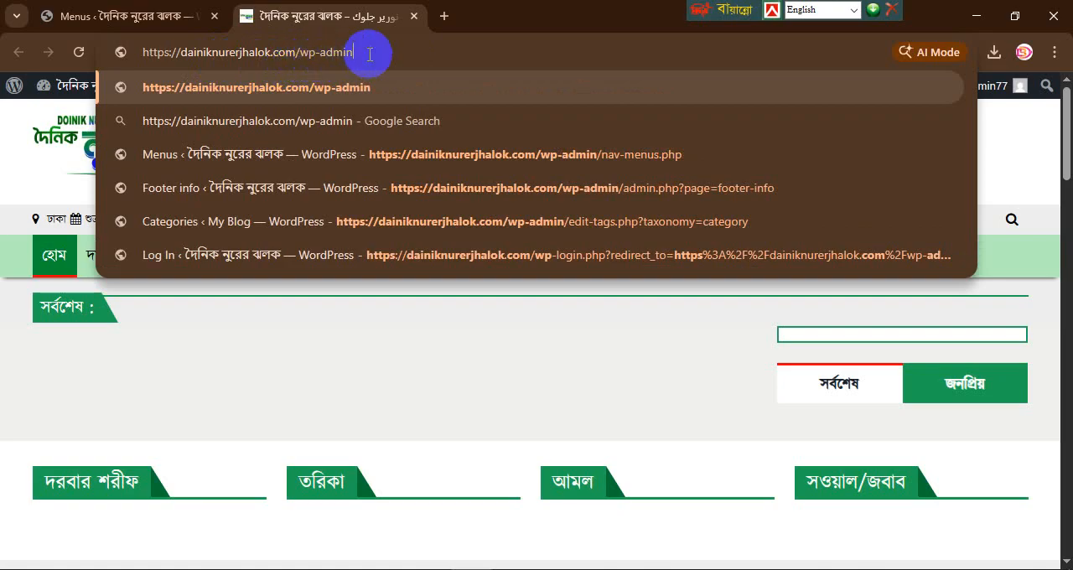
key(Return)
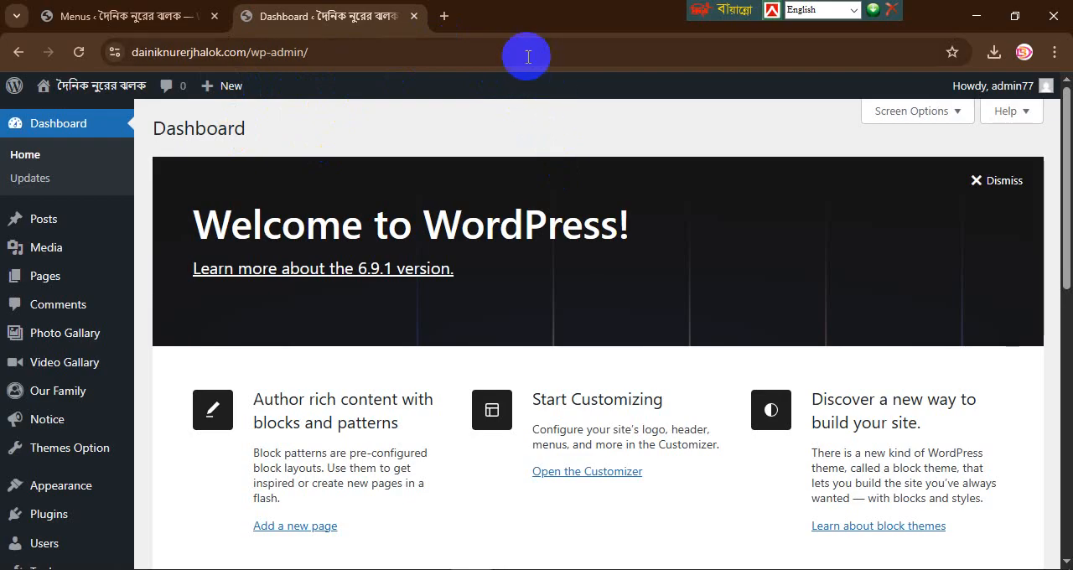
Step: Log out of the WordPress dashboard and log back in from the Menus page with Remember Me enabled
click(1049, 86)
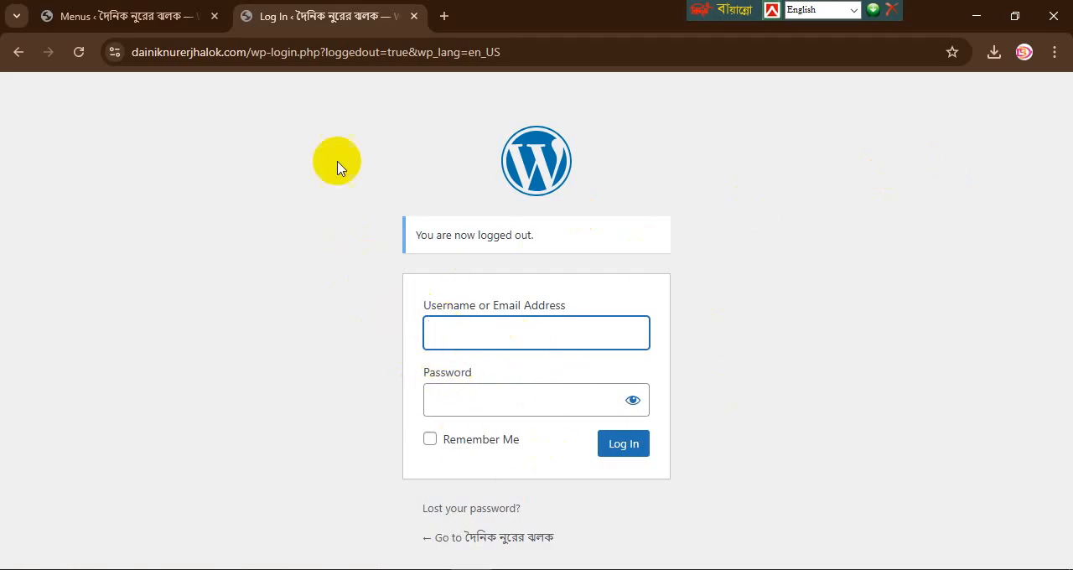
click(413, 17)
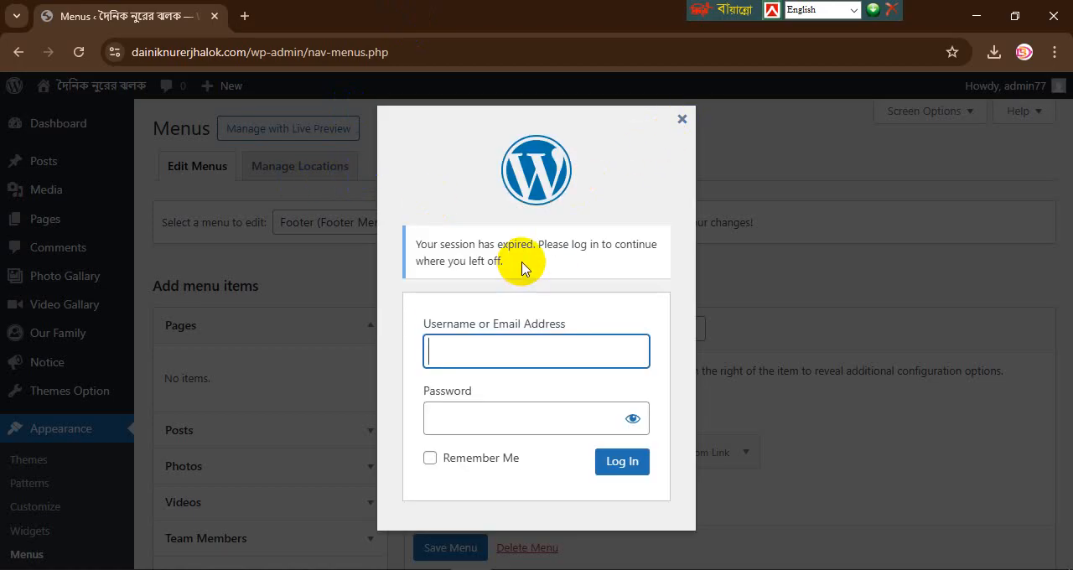
click(430, 458)
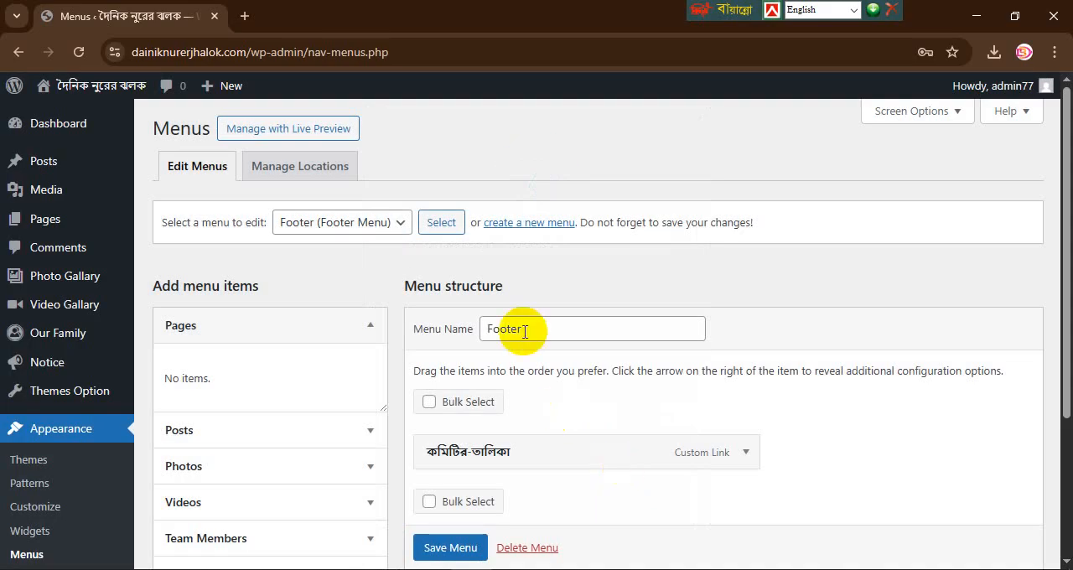
Step: Open the live news site in a separate tab from the WordPress admin and view it
mouse_move(84, 87)
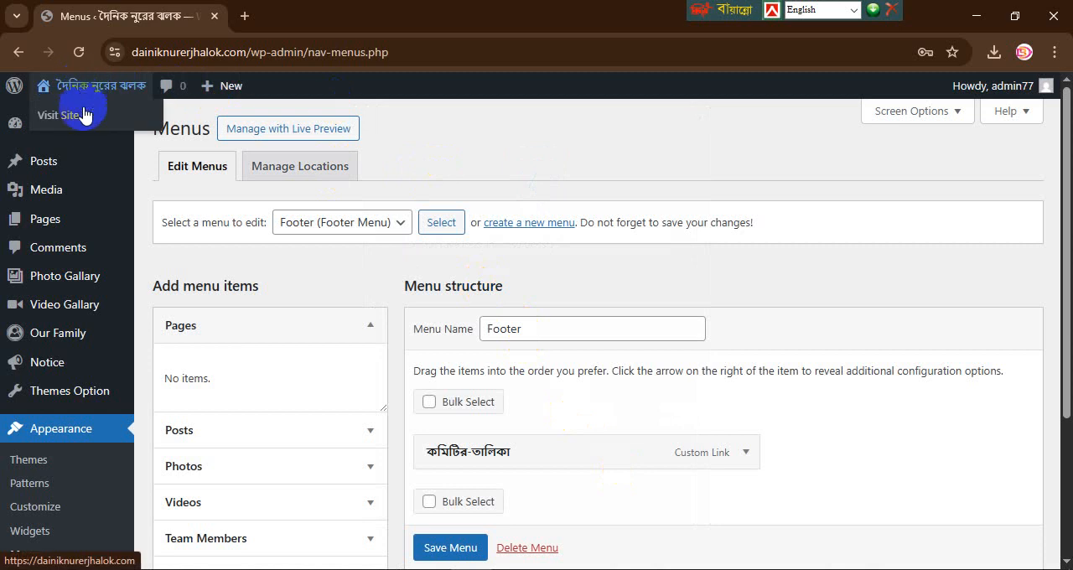
right_click(85, 114)
click(130, 135)
click(281, 19)
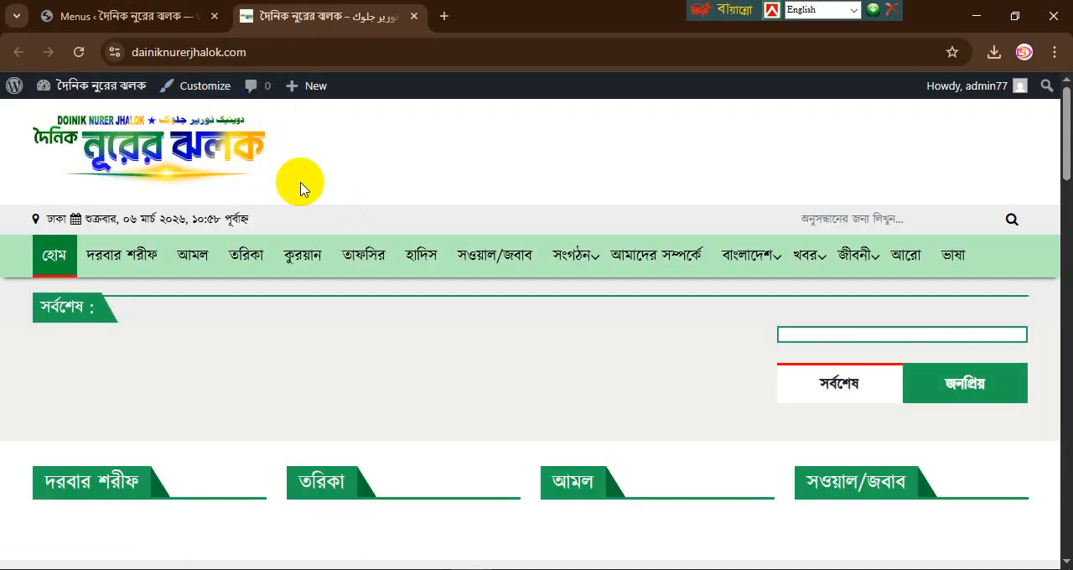
Step: Return to the WordPress admin page and start a new post
click(155, 15)
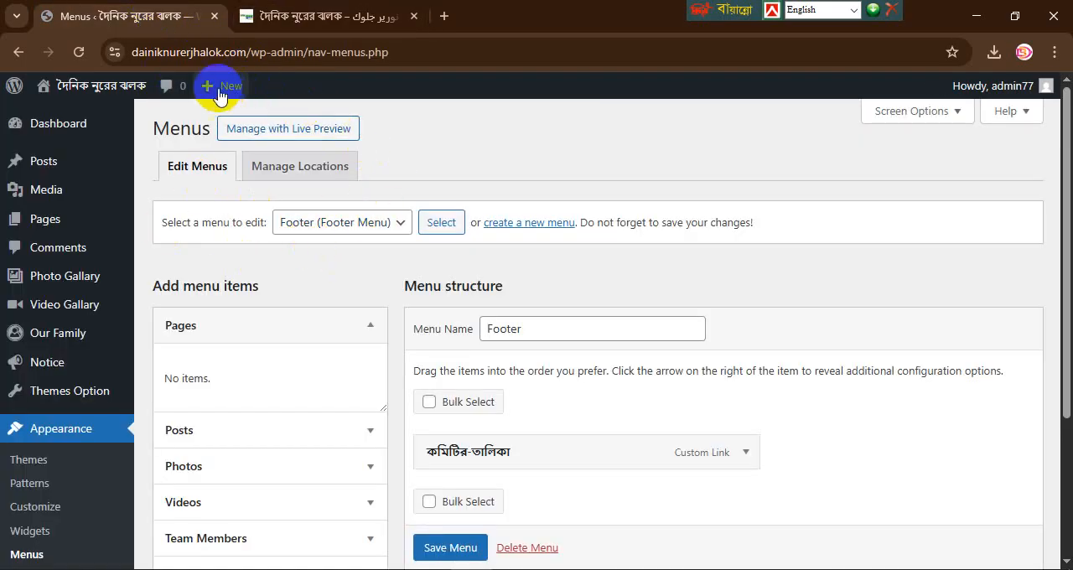
mouse_move(221, 94)
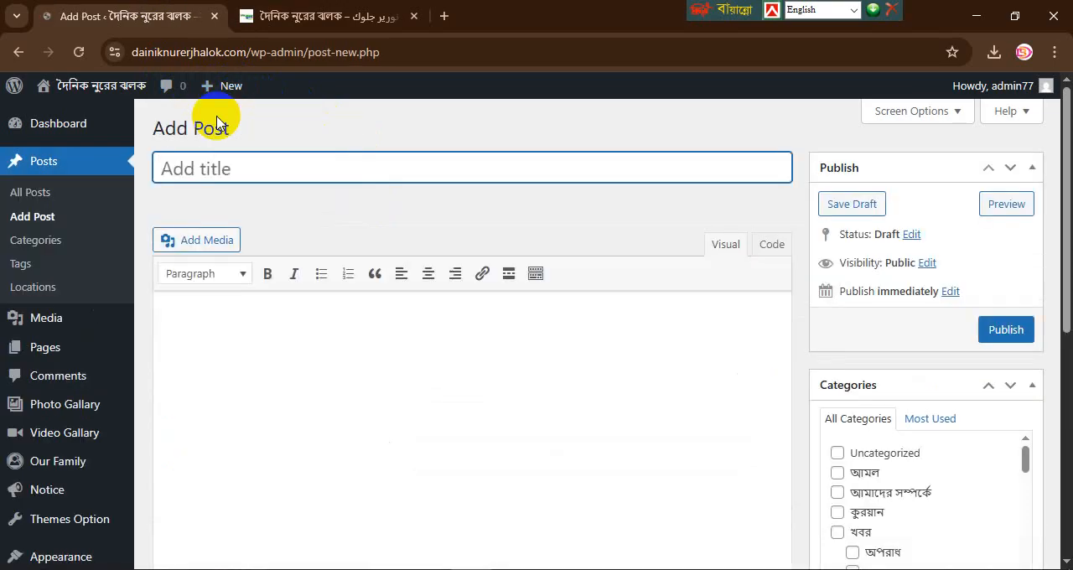
Step: Search Google for যুগান্তর in a new tab and open the Jugantor newspaper website
click(444, 17)
click(451, 52)
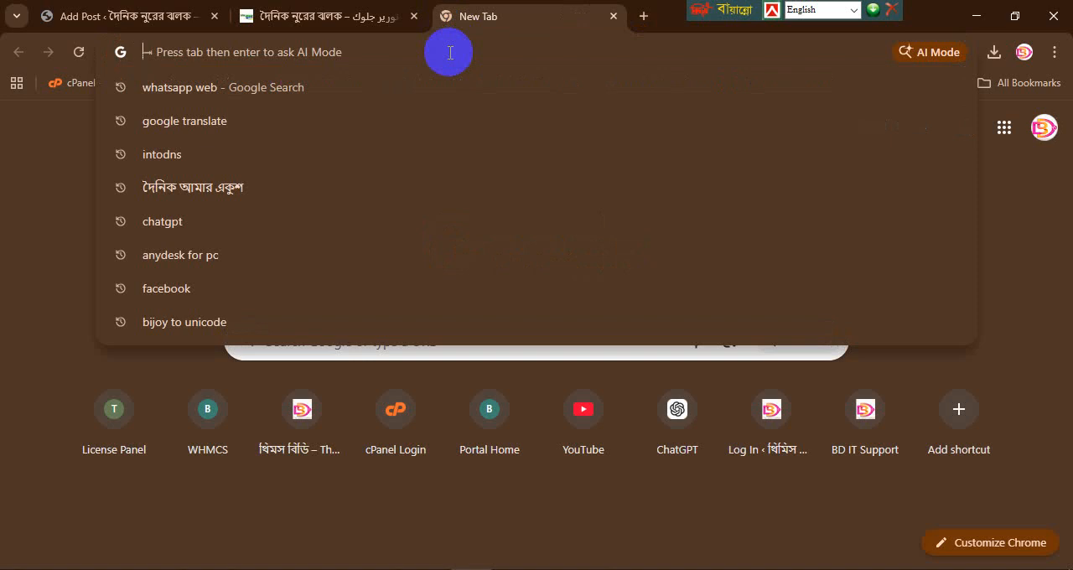
text(ws)
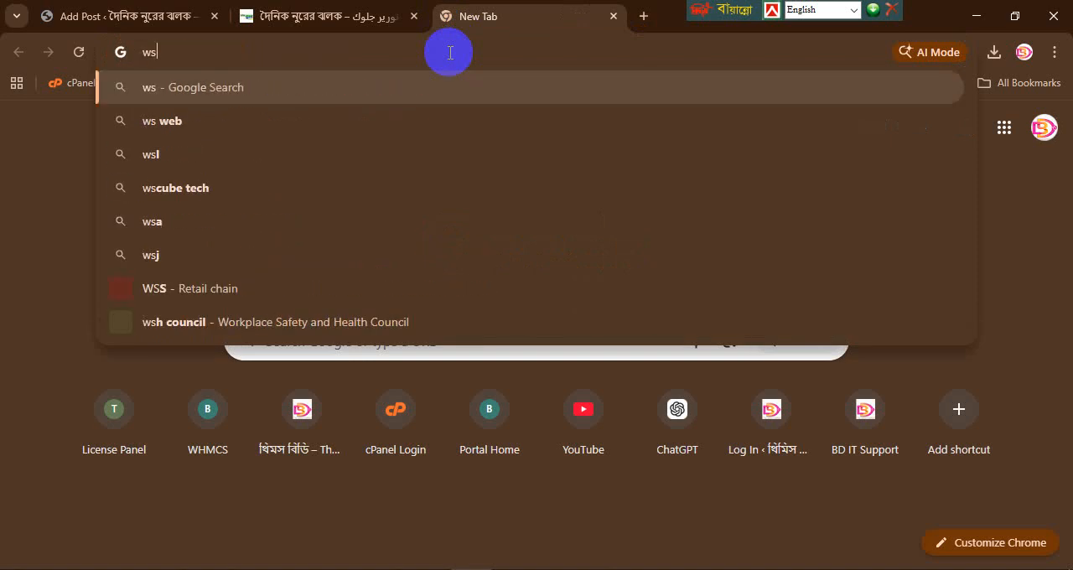
key(BackSpace)
key(BackSpace)
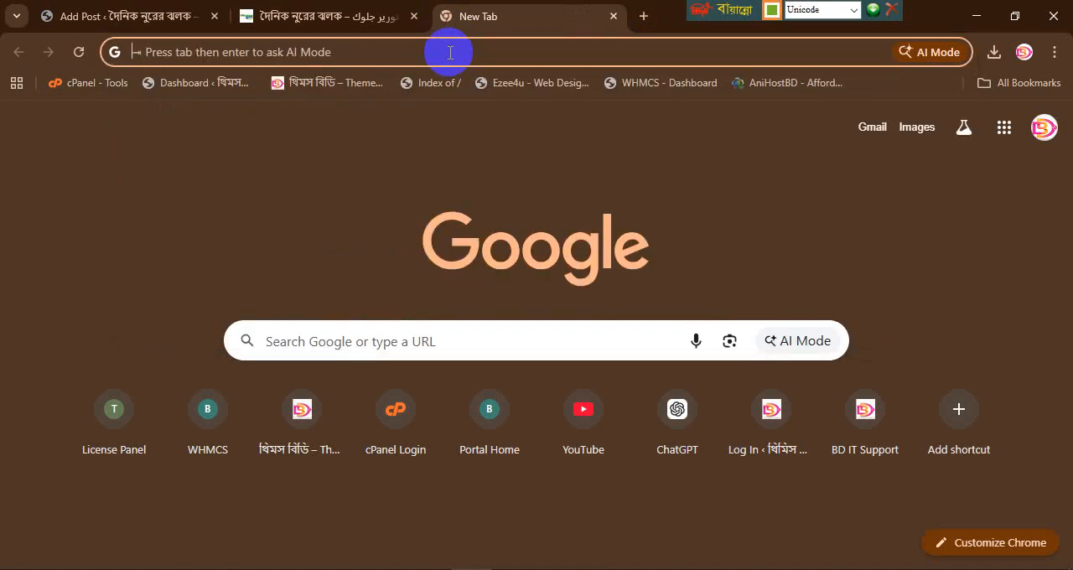
text(যু)
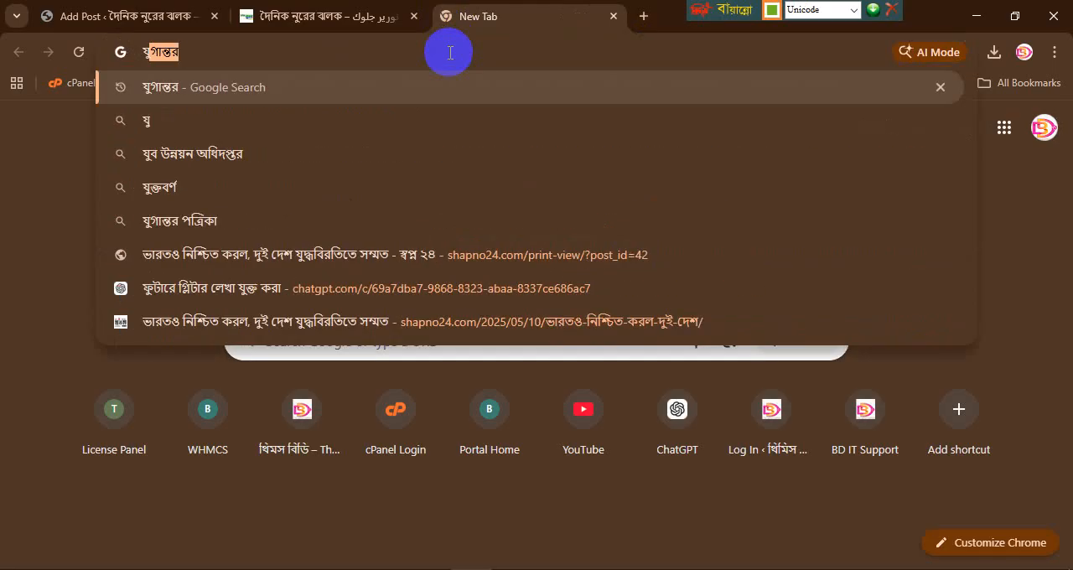
key(Return)
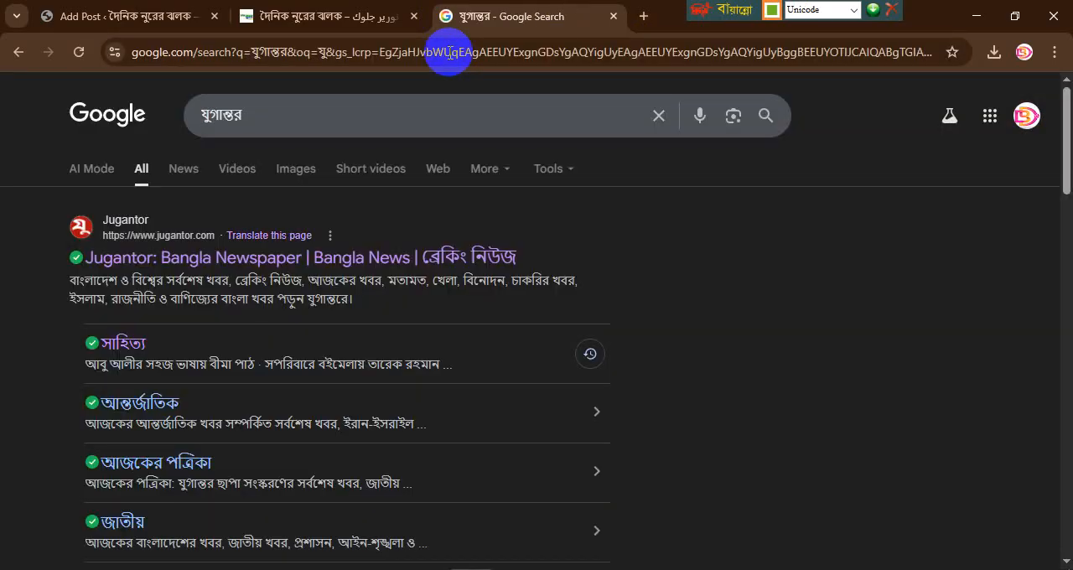
click(323, 261)
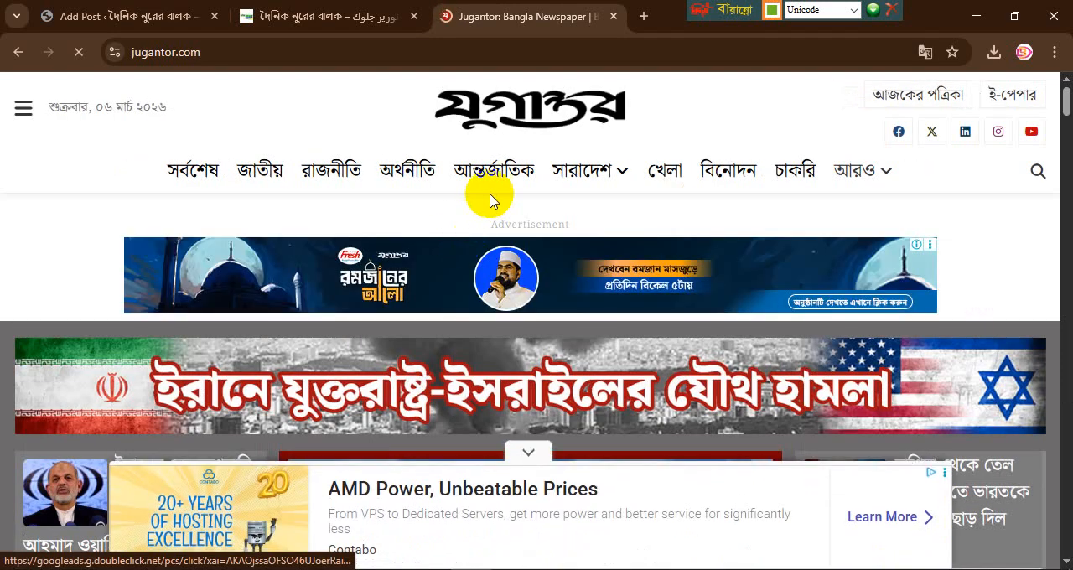
Step: Look through the additional news categories under আরও on the Jugantor homepage
mouse_move(864, 176)
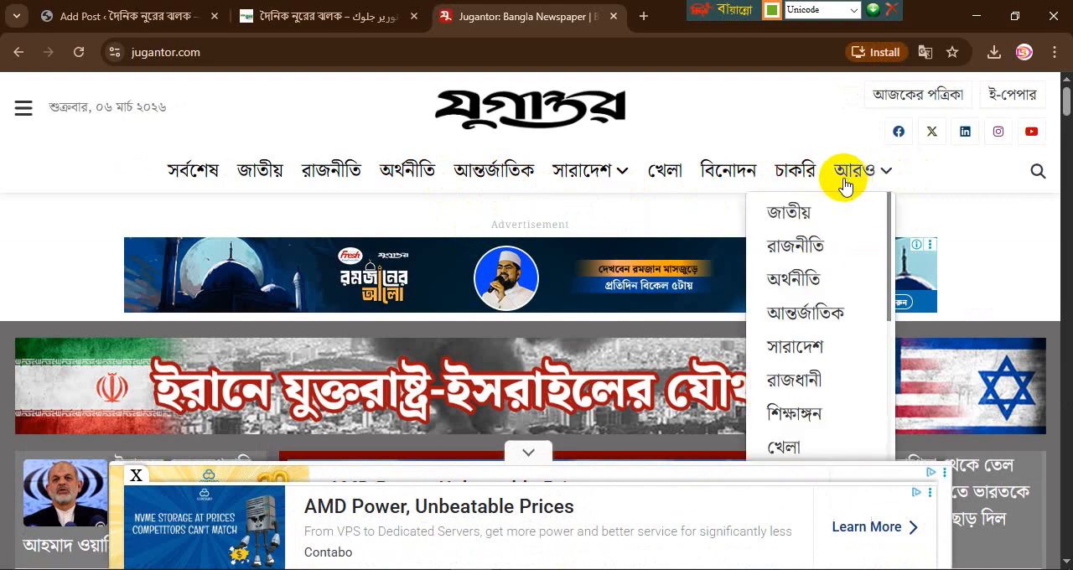
scroll(804, 353, down, 5)
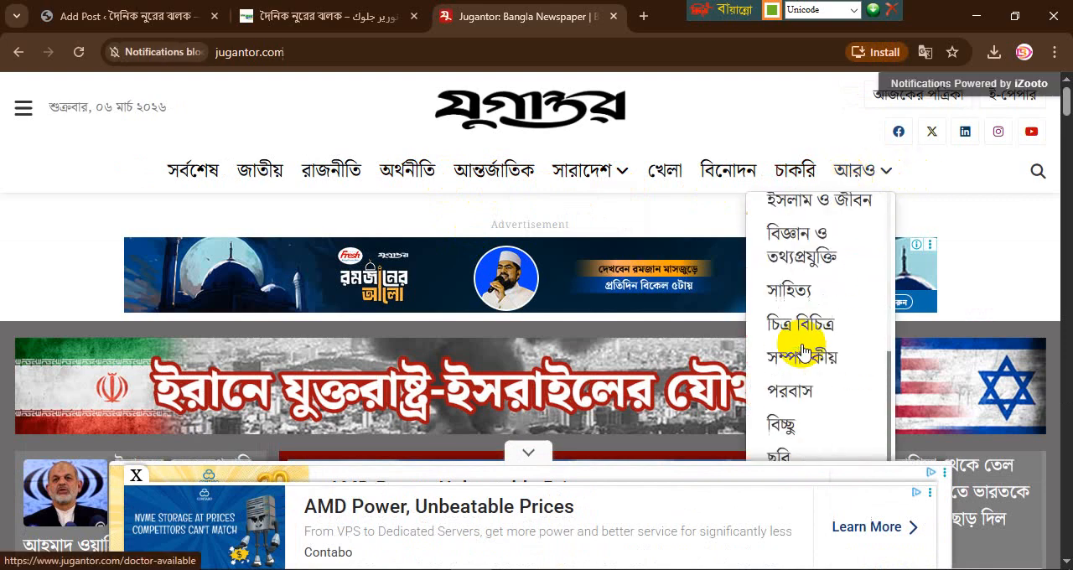
scroll(803, 352, down, 3)
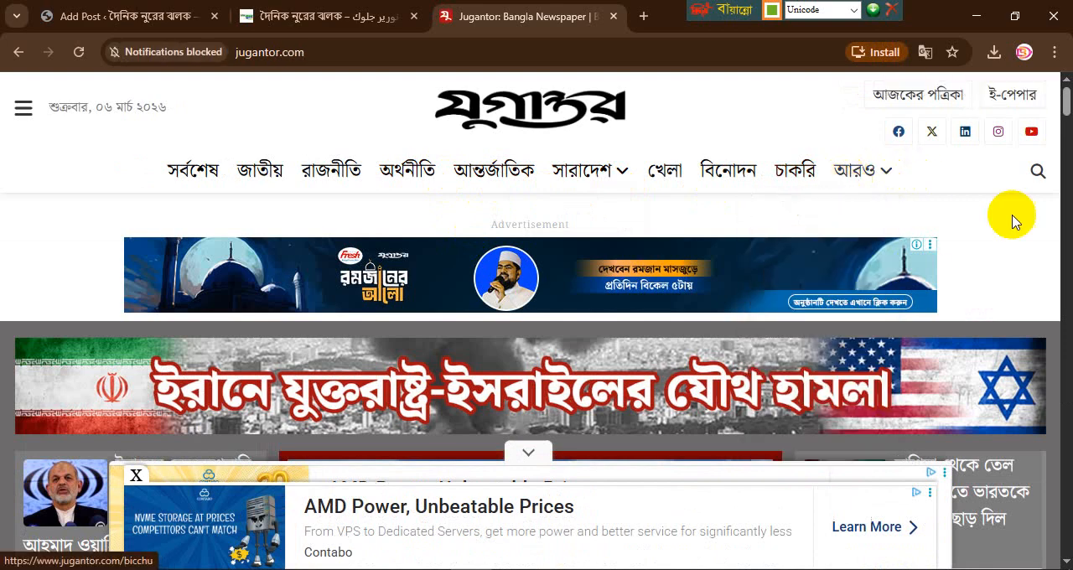
Step: Search the Jugantor website for ধর্ম and look through the matching articles
click(1037, 176)
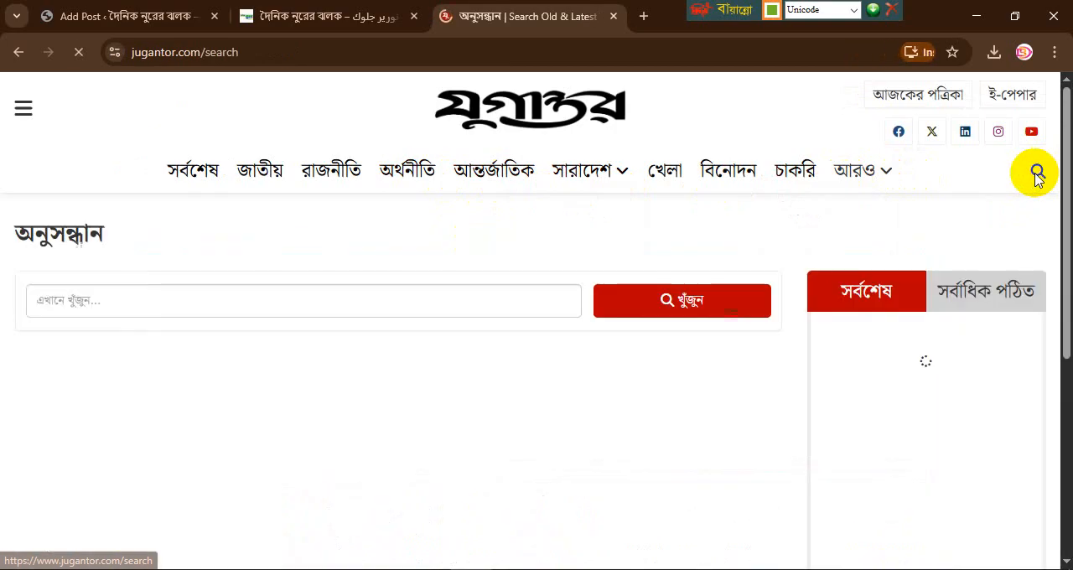
click(242, 296)
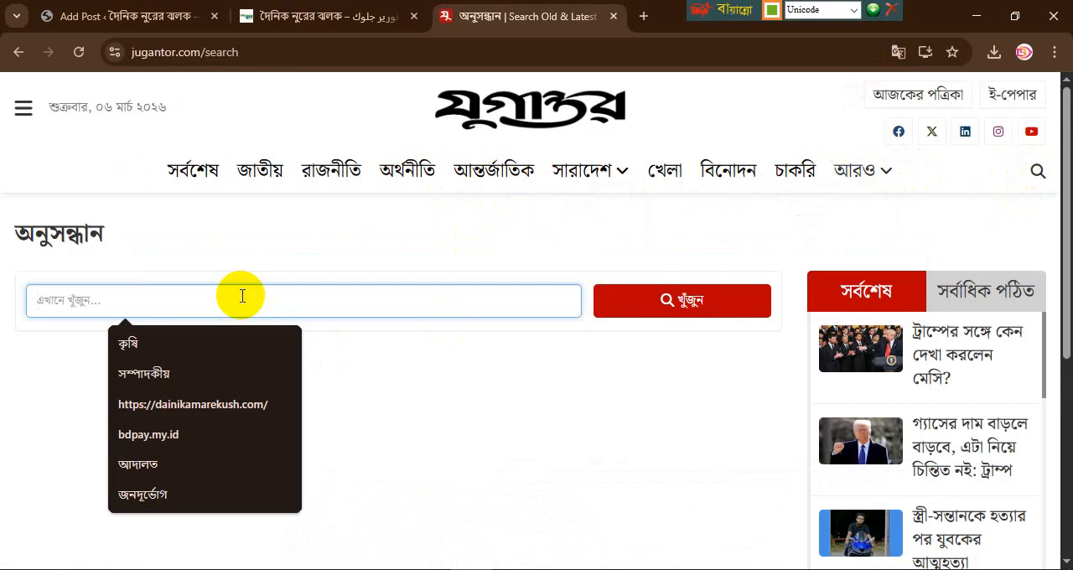
text(ধর্ম)
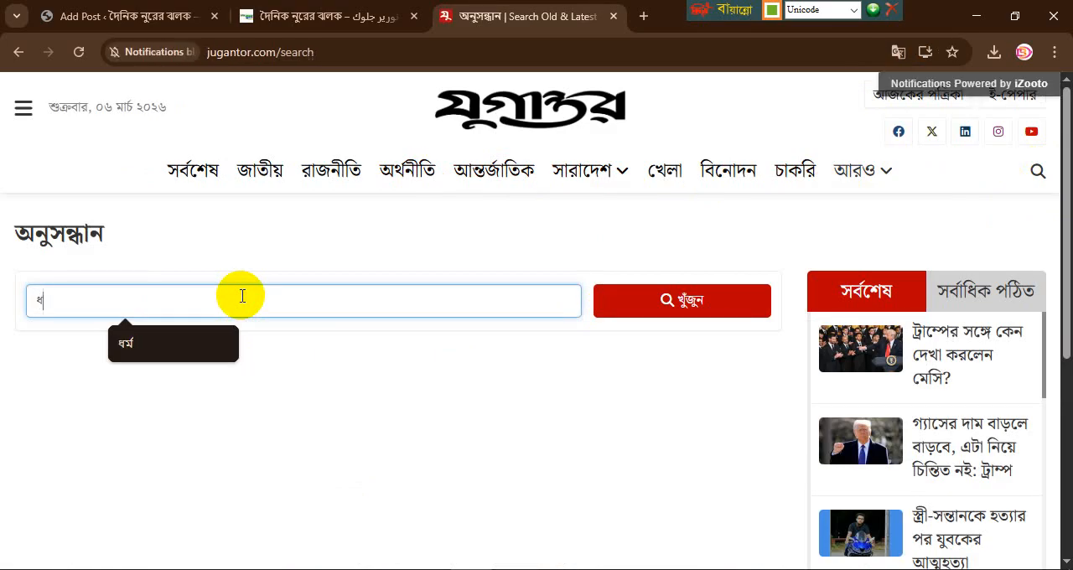
click(170, 351)
click(656, 303)
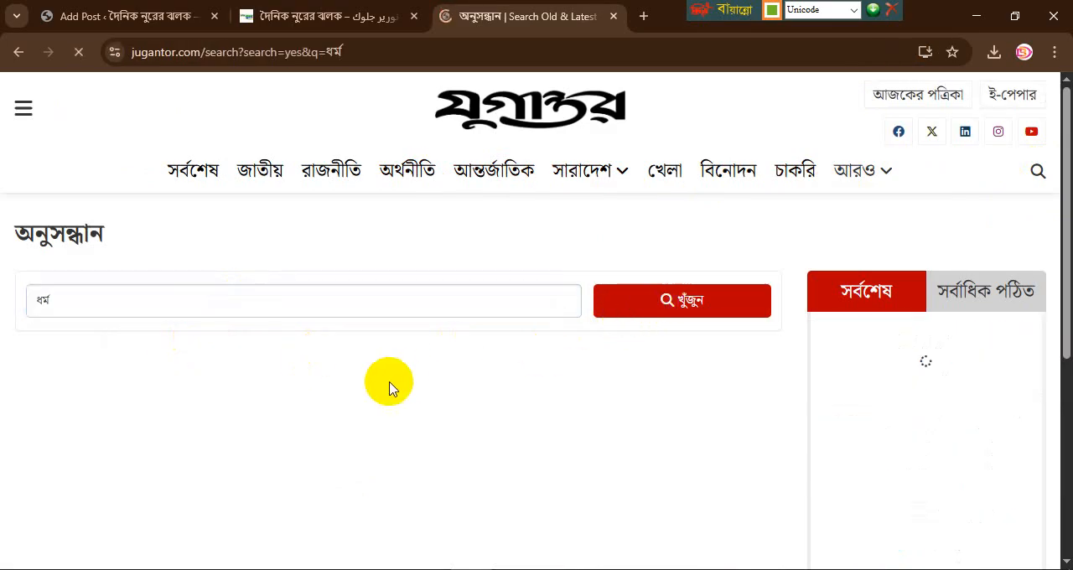
scroll(304, 334, down, 2)
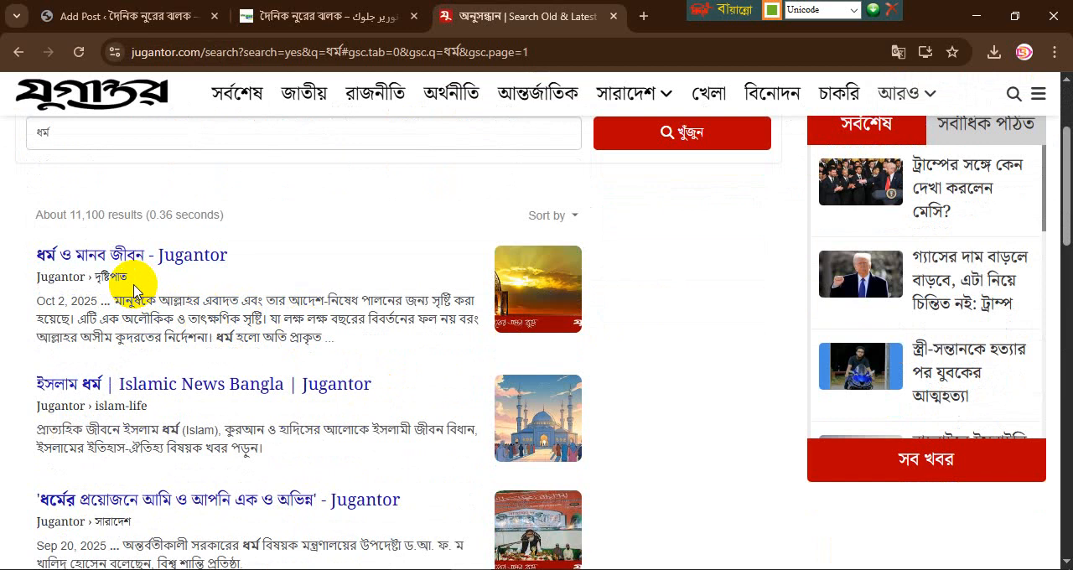
Step: Open the Jugantor article ধর্ম শান্তির সুবাতাস ছড়ায় and copy its headline into the new WordPress post's title
scroll(218, 351, down, 3)
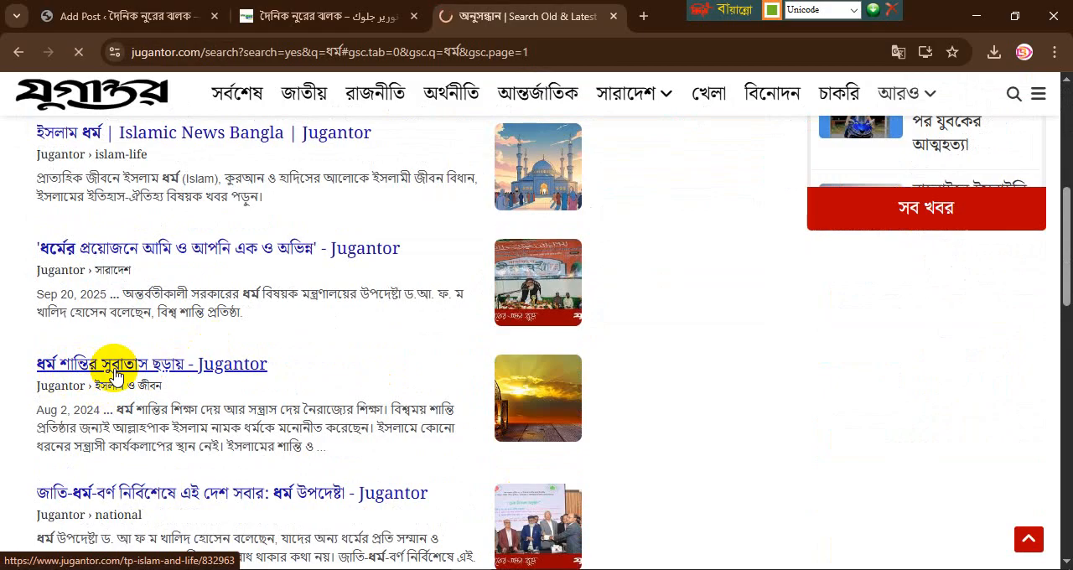
click(116, 374)
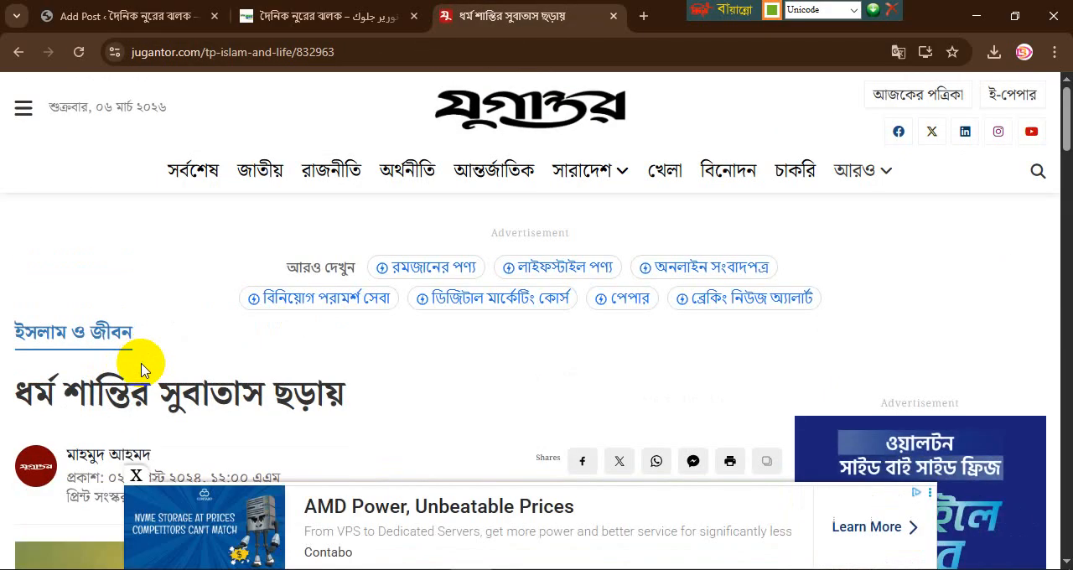
scroll(141, 369, down, 2)
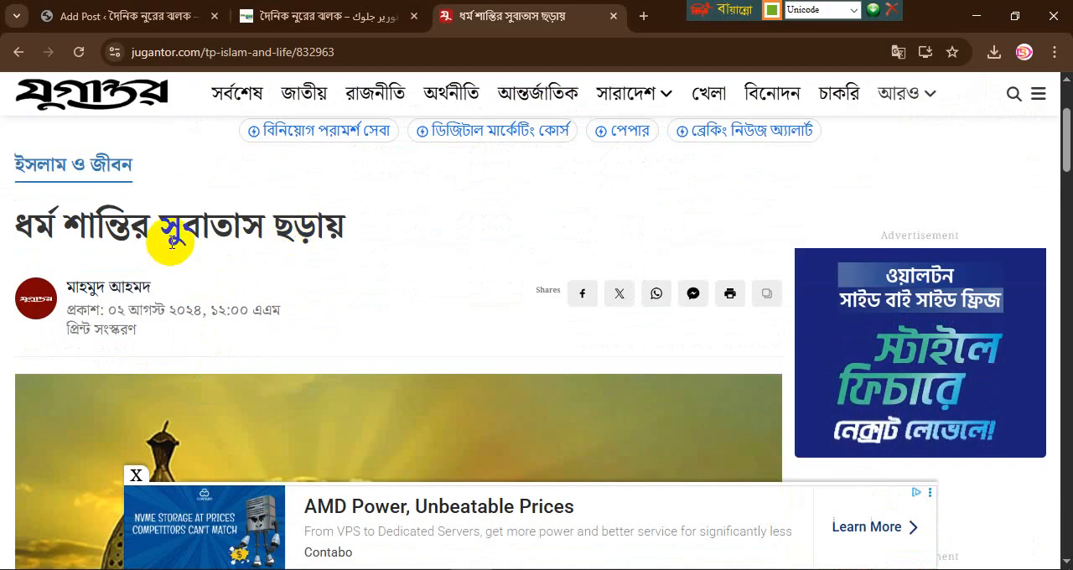
mouse_move(19, 225)
mouse_down()
mouse_move(350, 227)
mouse_move(29, 232)
mouse_up()
click(336, 226)
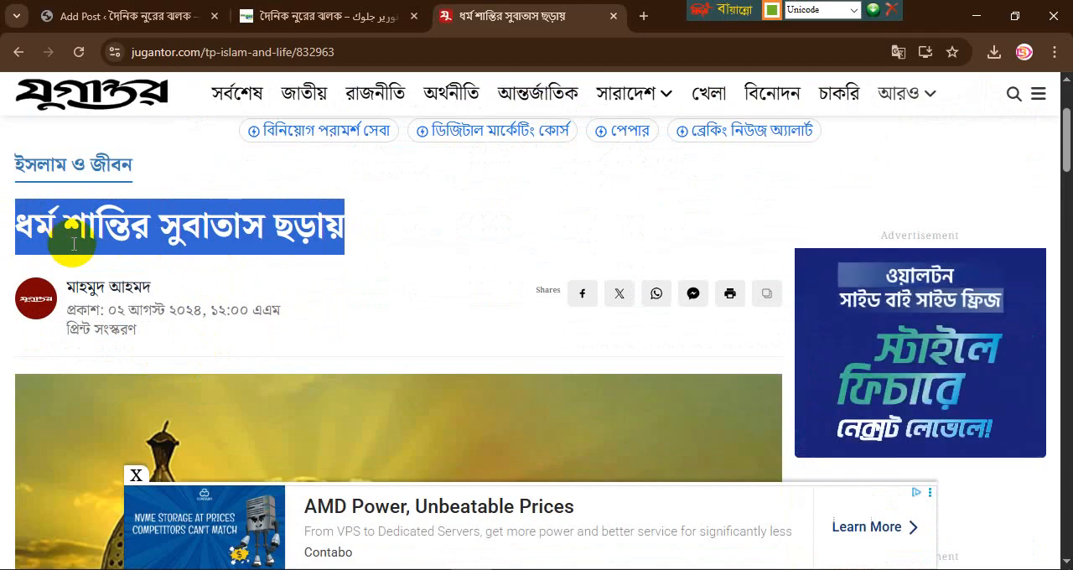
click(116, 17)
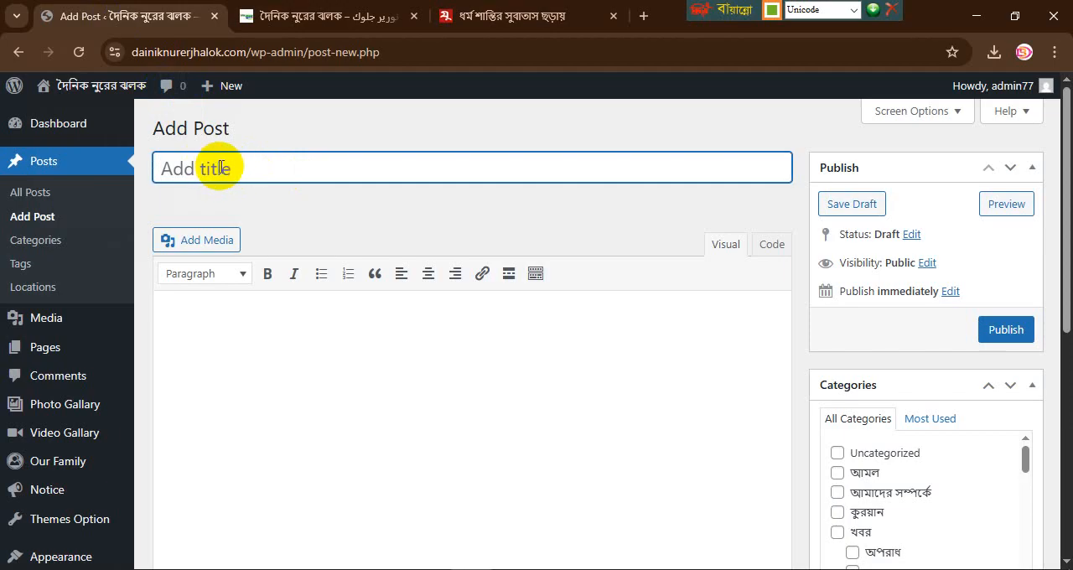
Step: Save the Jugantor article's lantern picture to Downloads as image-832963-1722561606.jpg
click(482, 16)
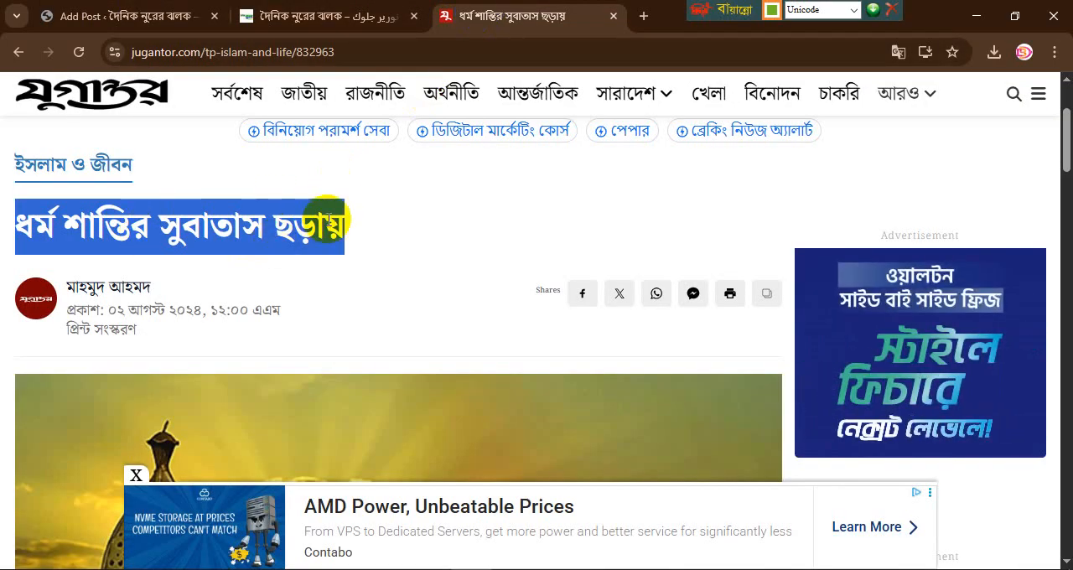
scroll(328, 226, down, 3)
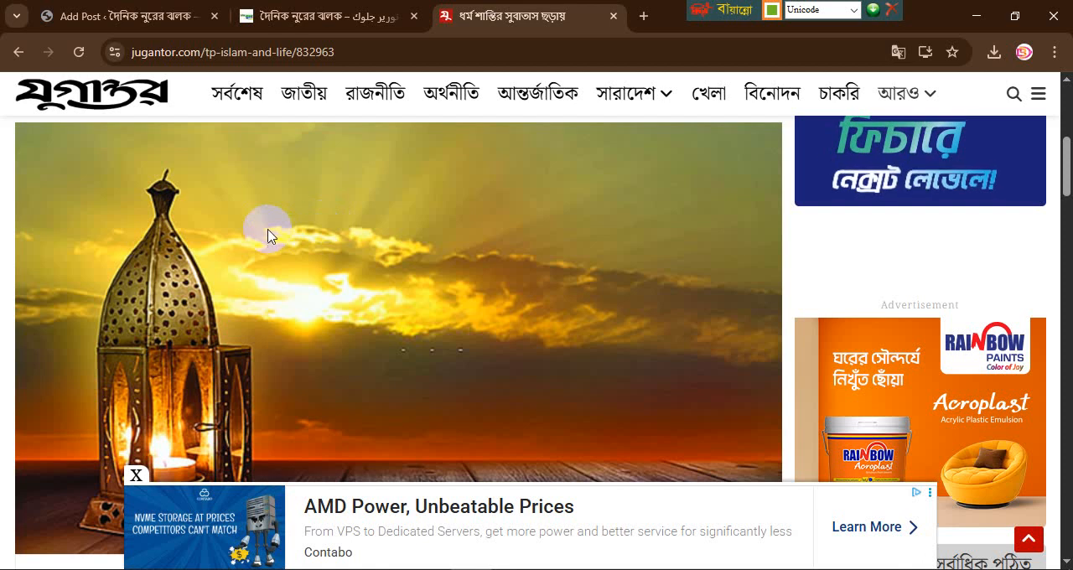
scroll(268, 233, down, 1)
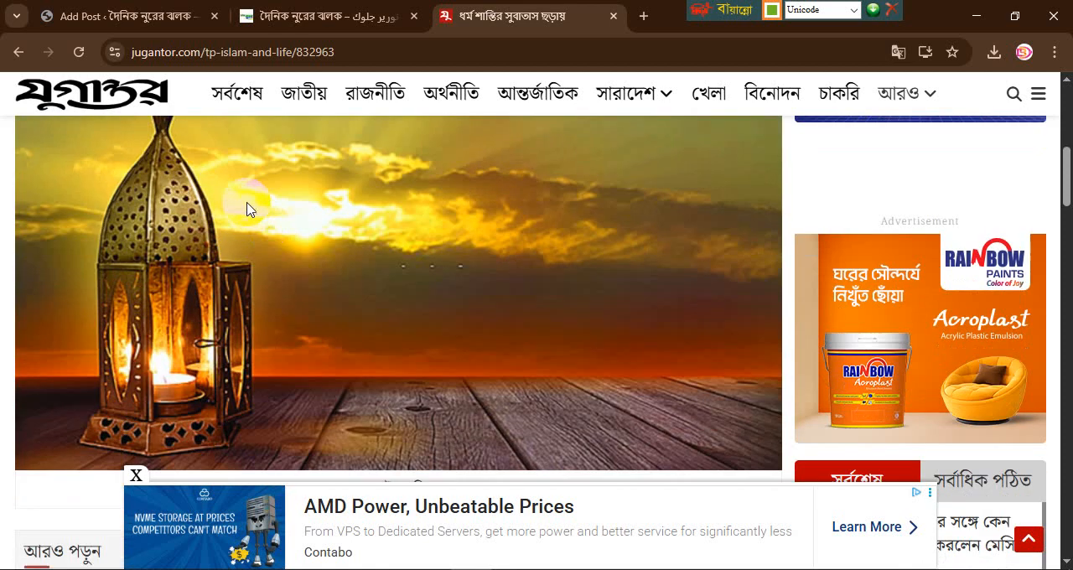
right_click(248, 207)
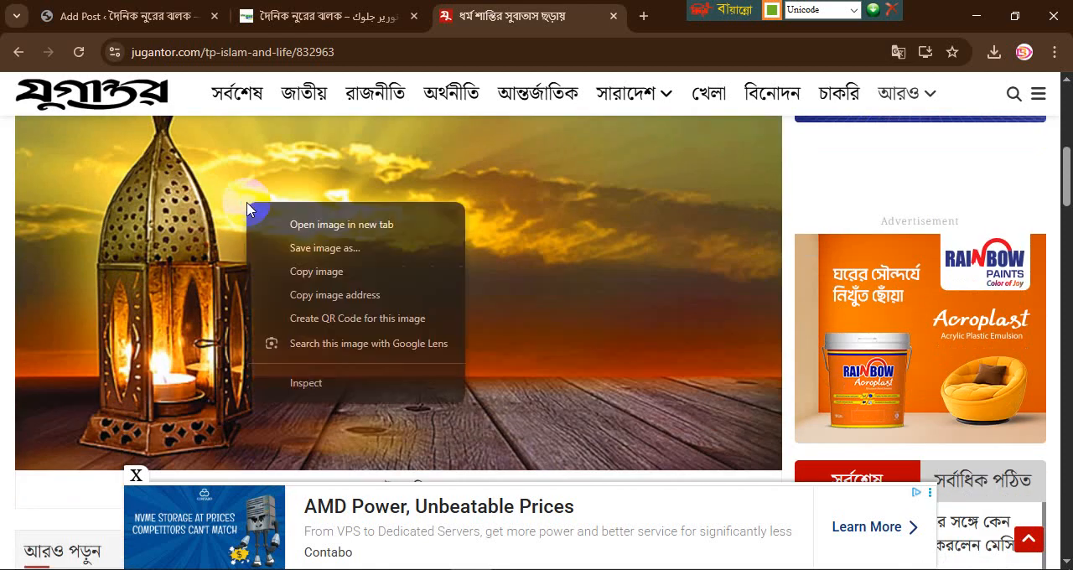
click(308, 249)
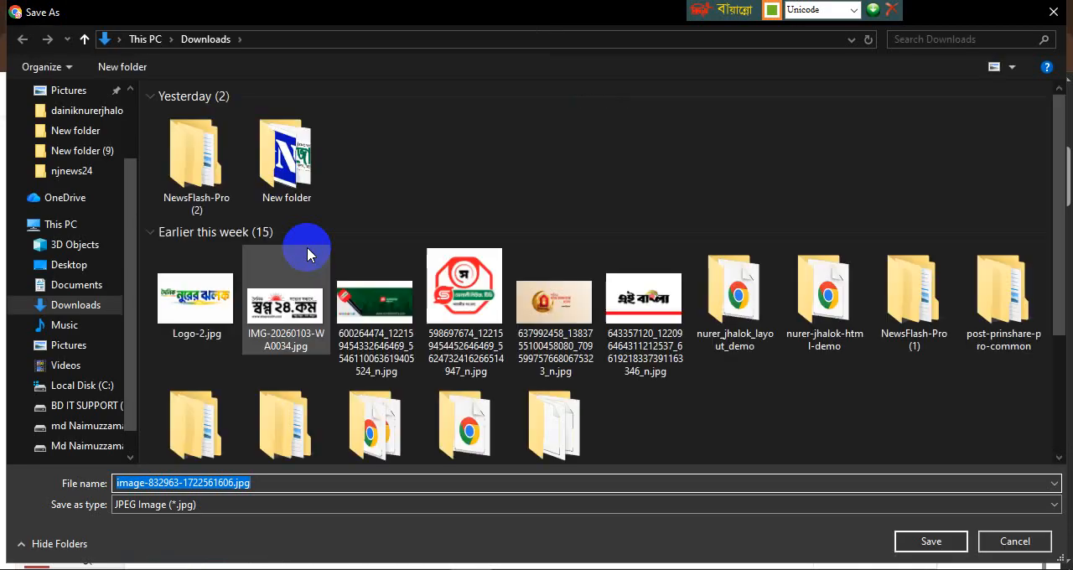
key(Return)
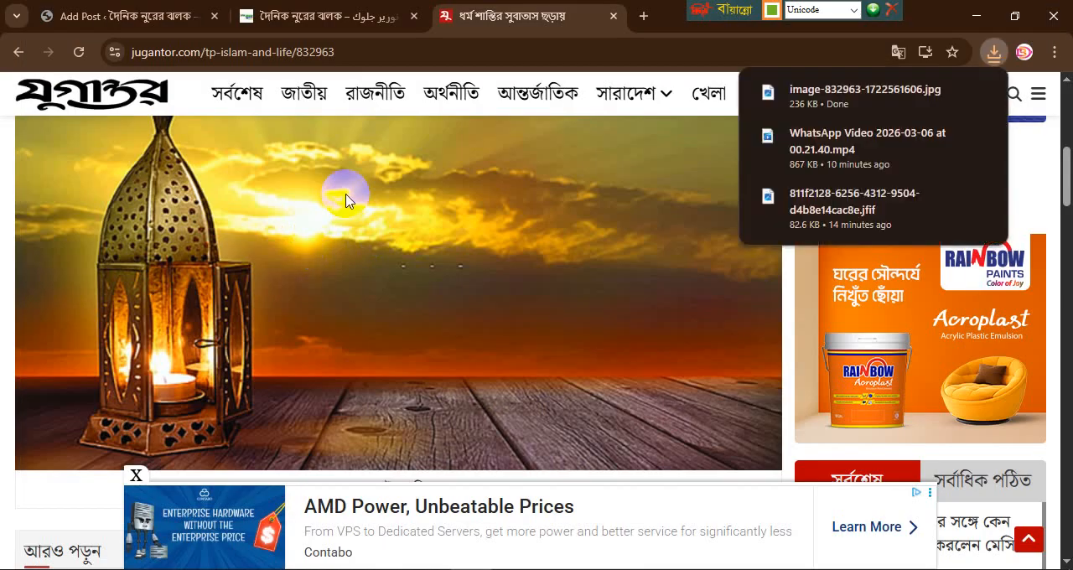
Step: Copy the Jugantor article's opening paragraph, starting প্রতিটি ধর্মের মূল শিক্ষা শান্তি, into the new post's body
scroll(347, 200, down, 4)
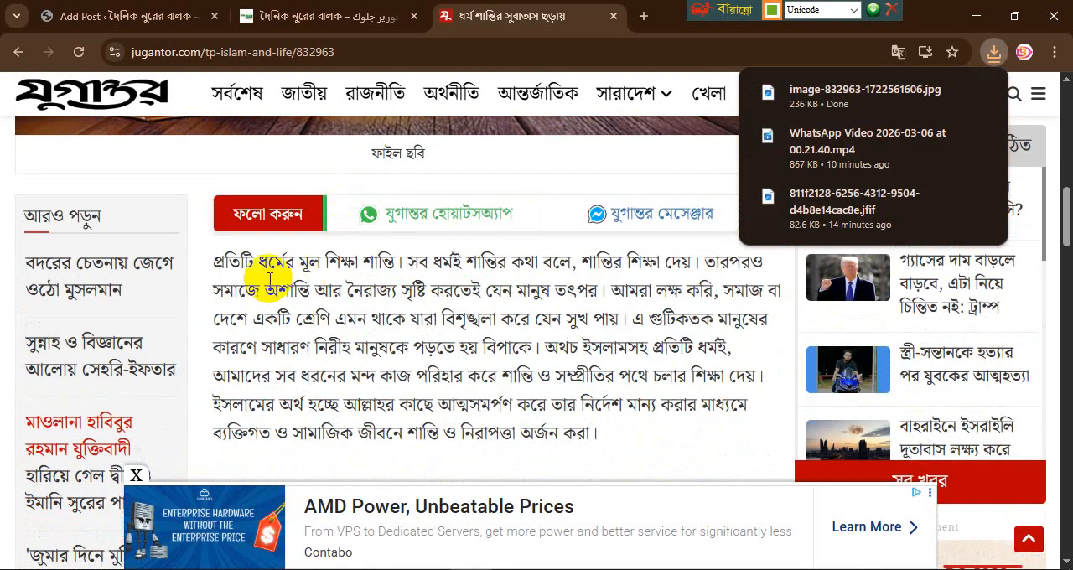
drag(213, 262, 609, 437)
key(ctrl+c)
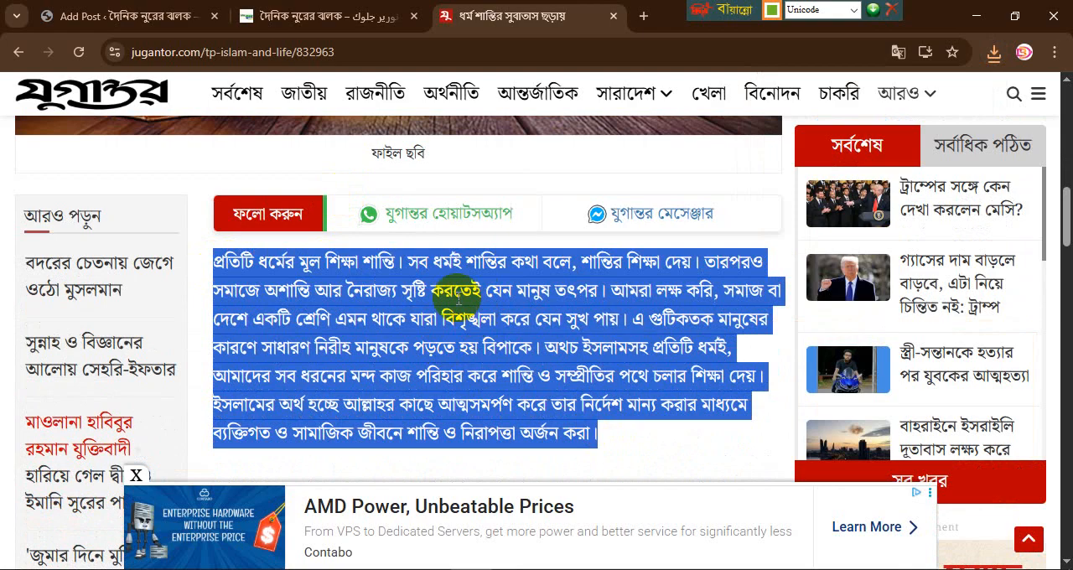
click(314, 17)
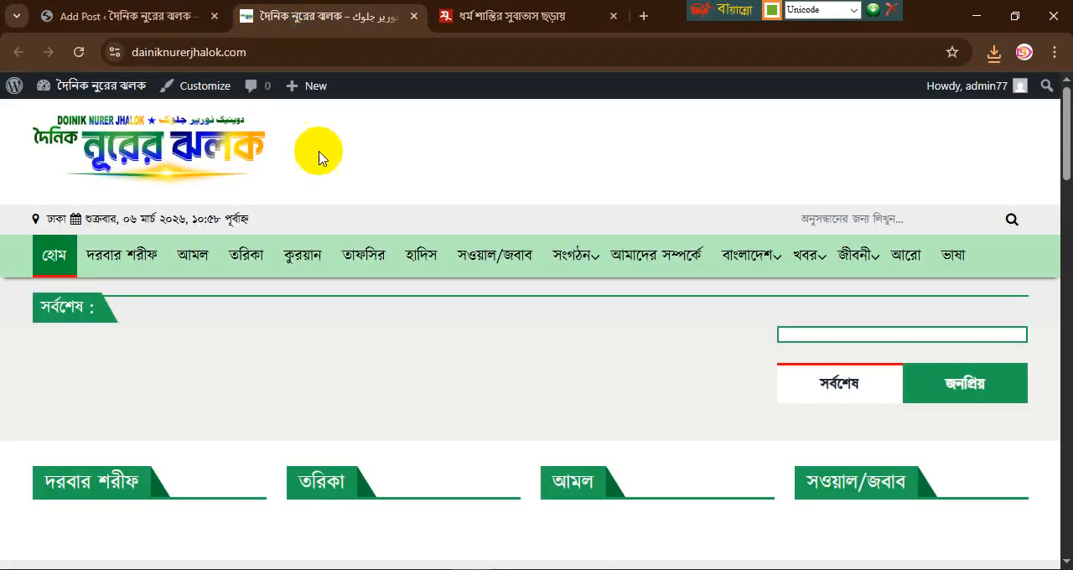
click(467, 15)
scroll(335, 218, up, 10)
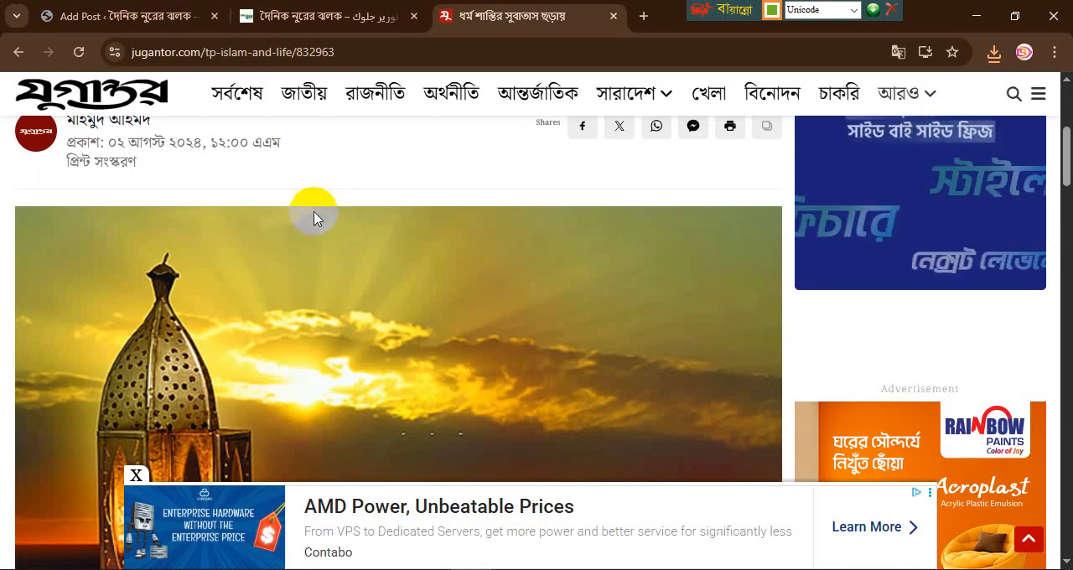
scroll(229, 182, up, 3)
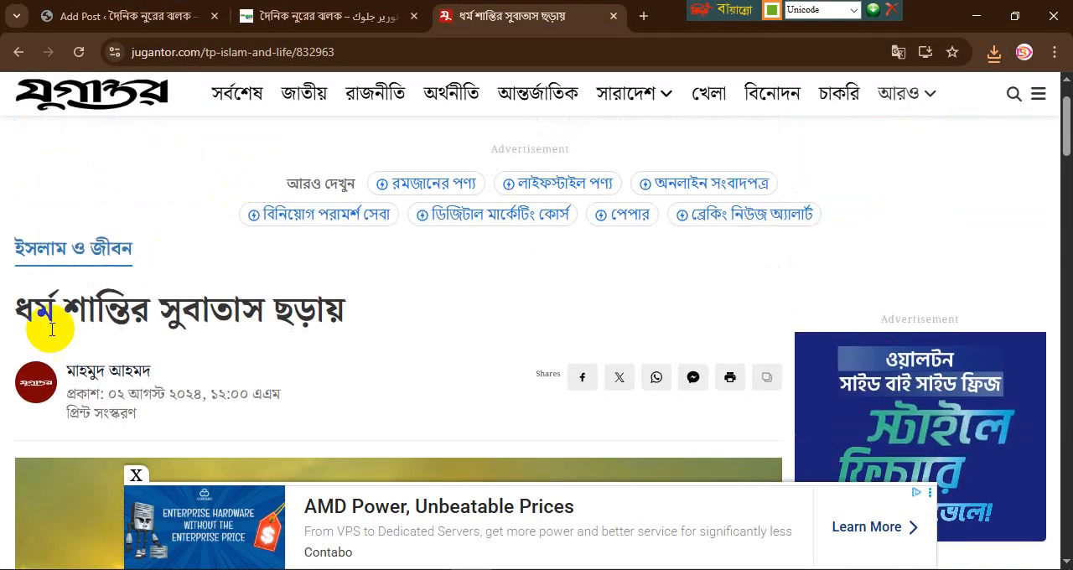
click(101, 17)
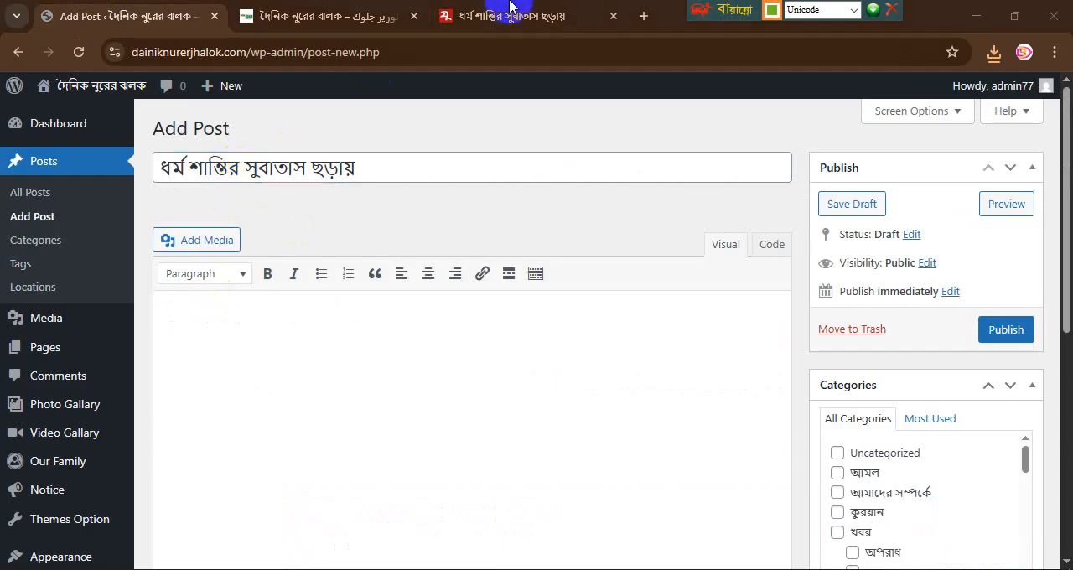
click(482, 17)
scroll(332, 359, down, 3)
scroll(332, 359, down, 8)
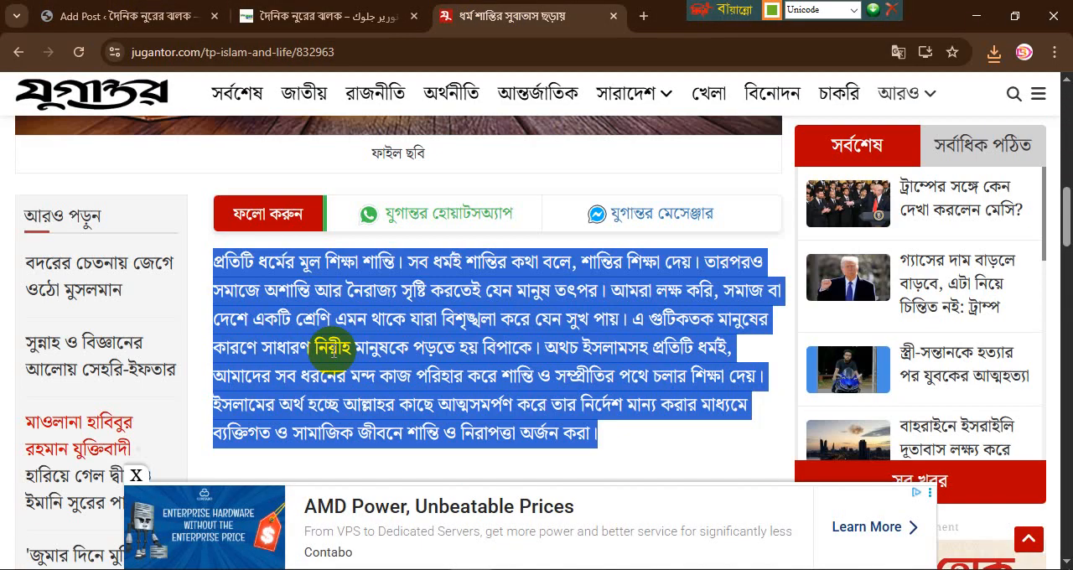
click(120, 19)
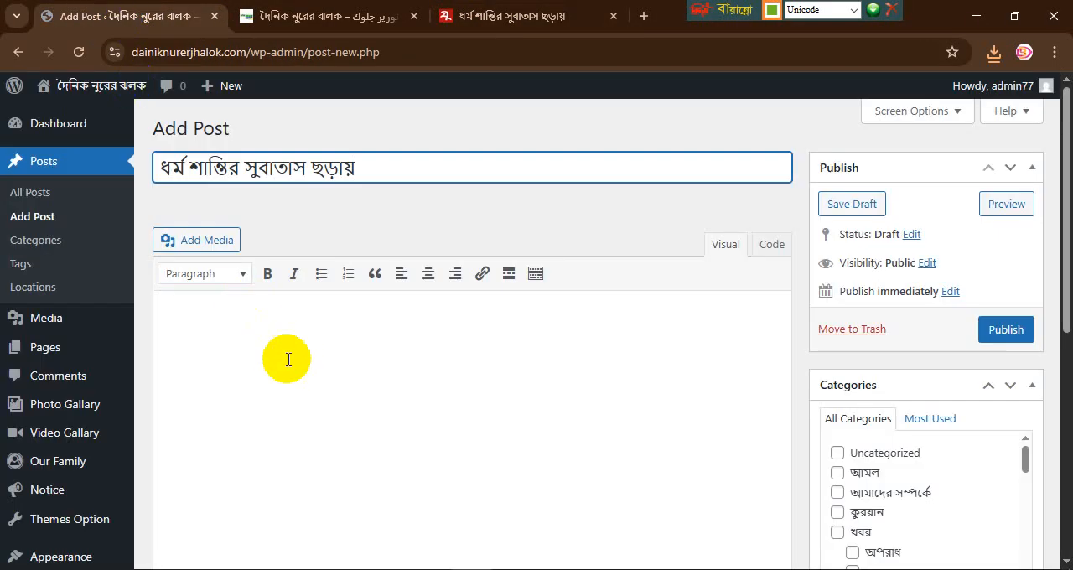
click(275, 336)
key(ctrl+v)
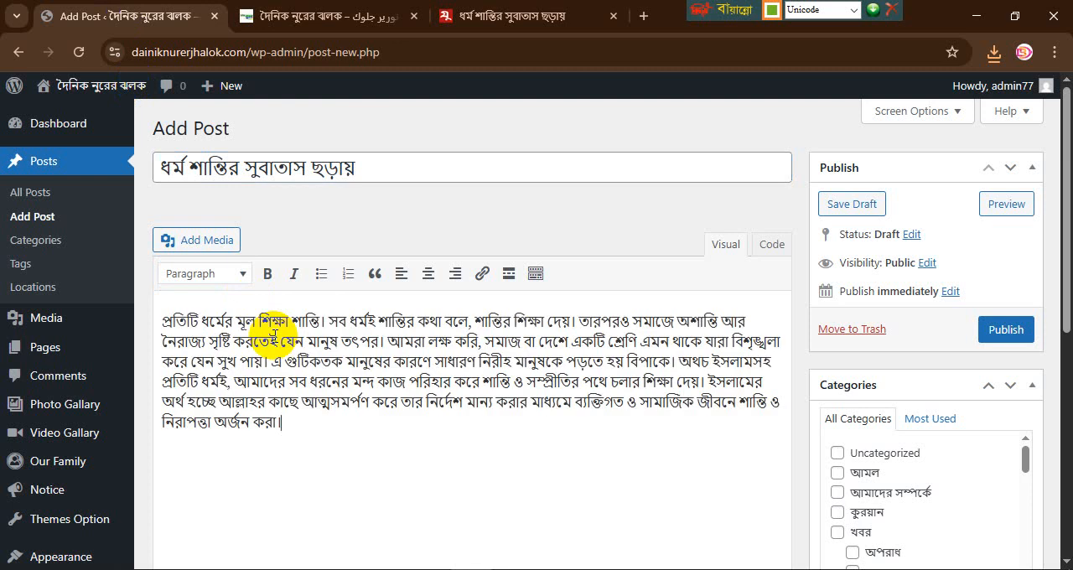
Step: Compare the menu sections on the news site's homepage with the category list of the new post
click(319, 17)
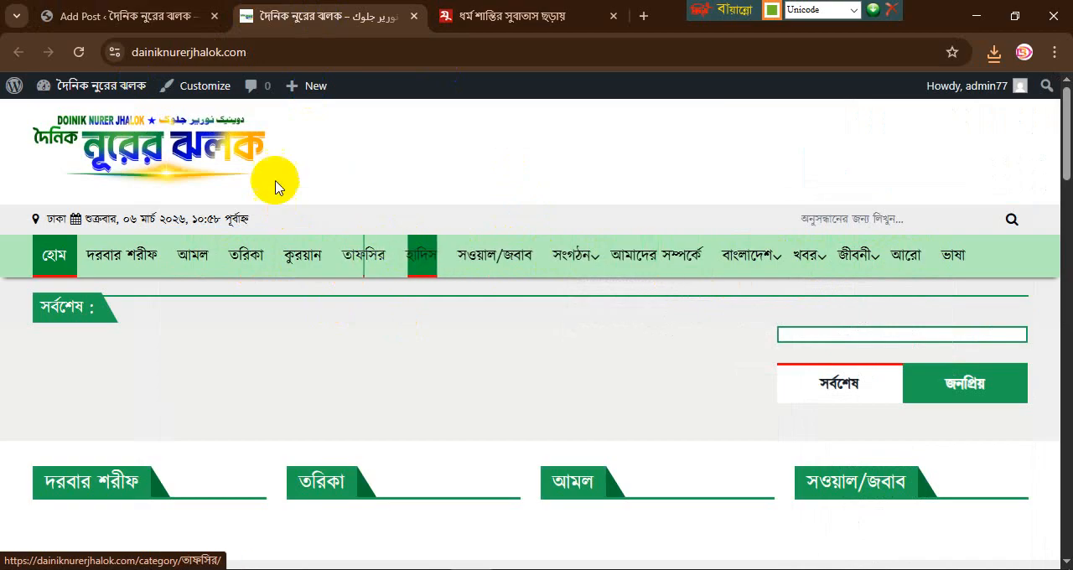
click(91, 20)
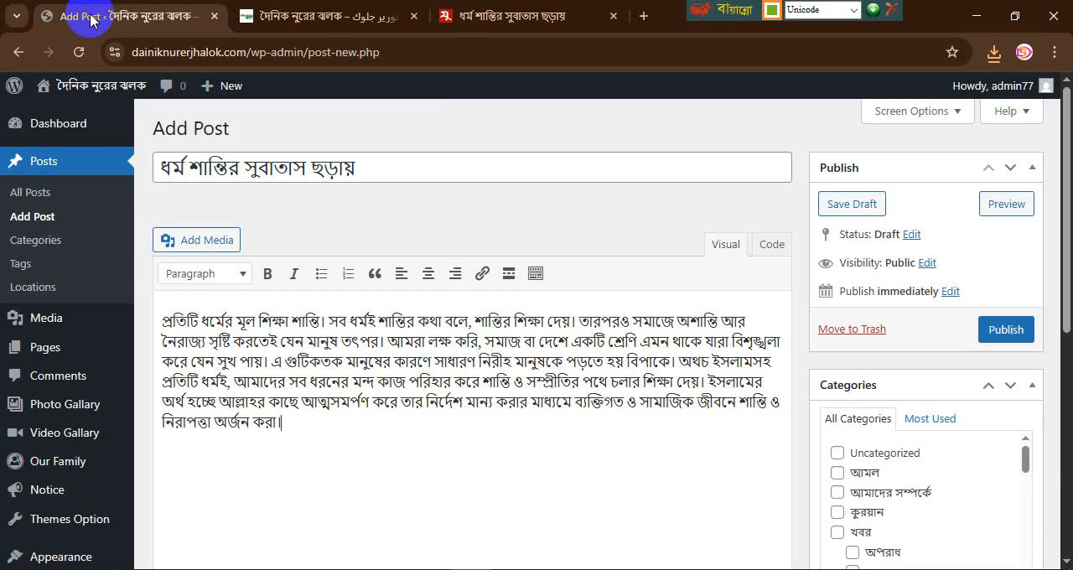
scroll(754, 223, down, 4)
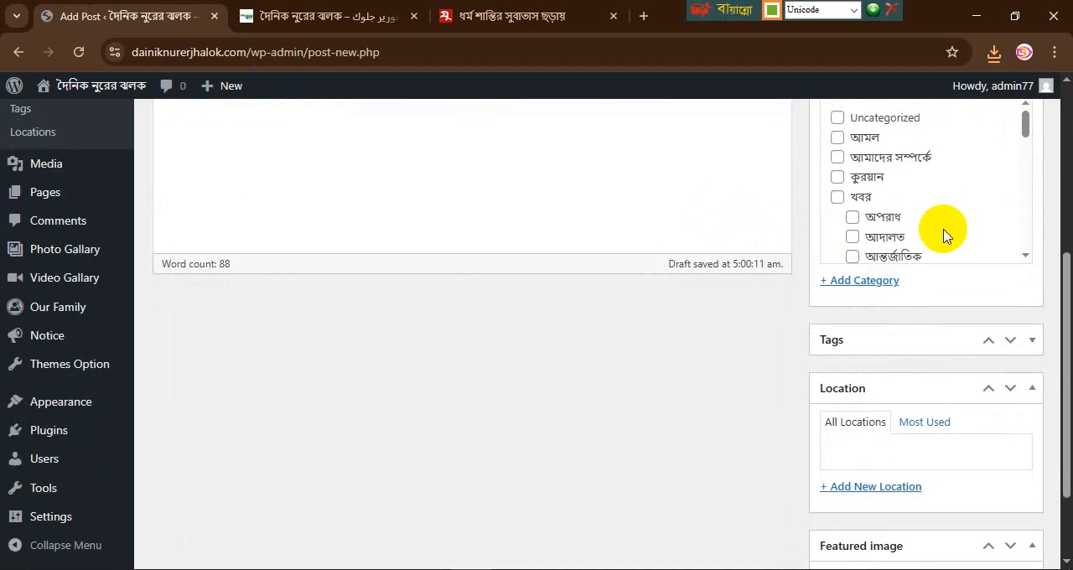
scroll(925, 236, up, 1)
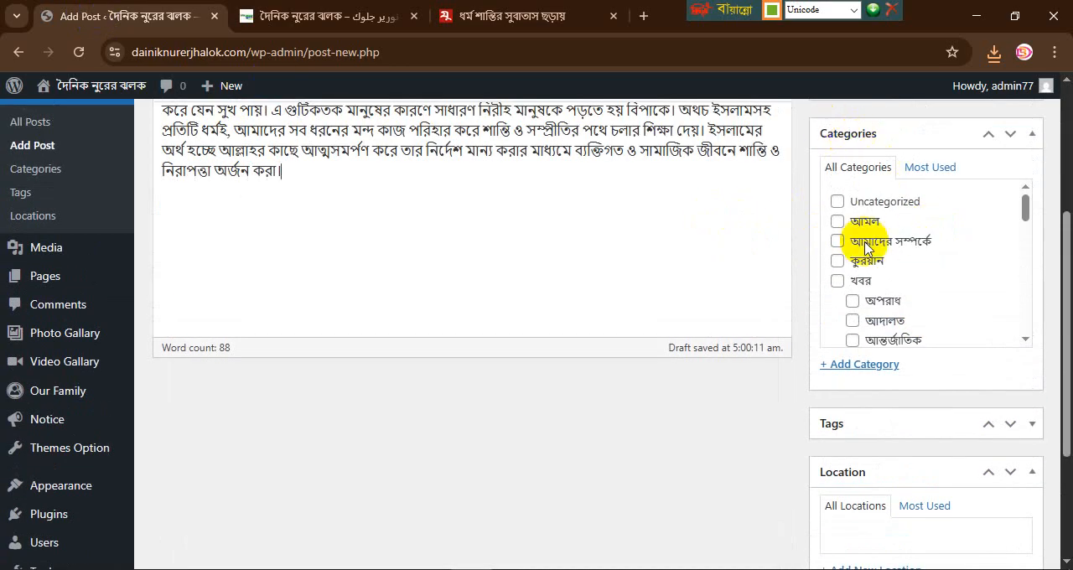
click(270, 16)
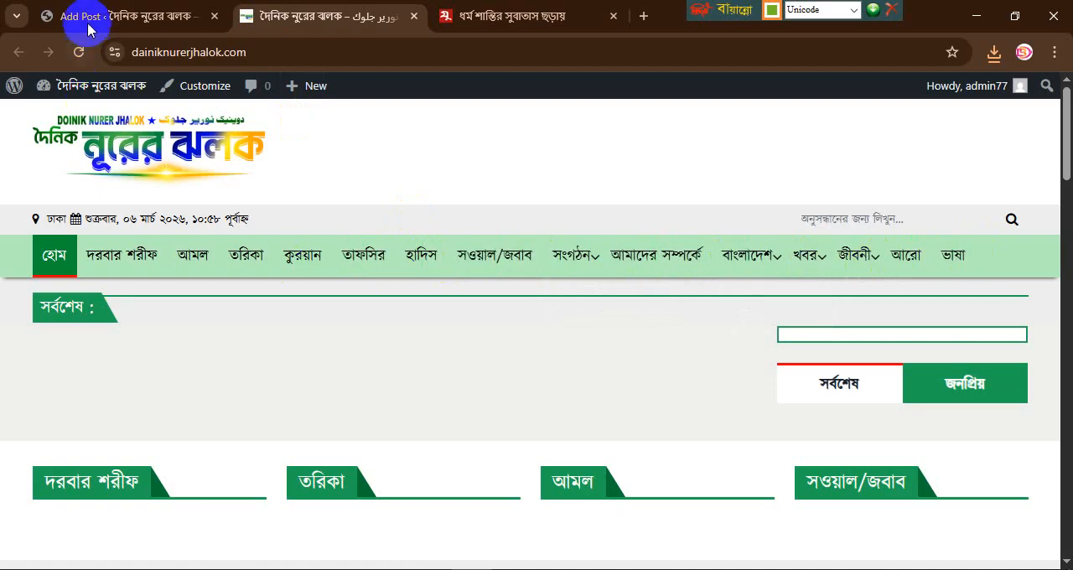
click(180, 15)
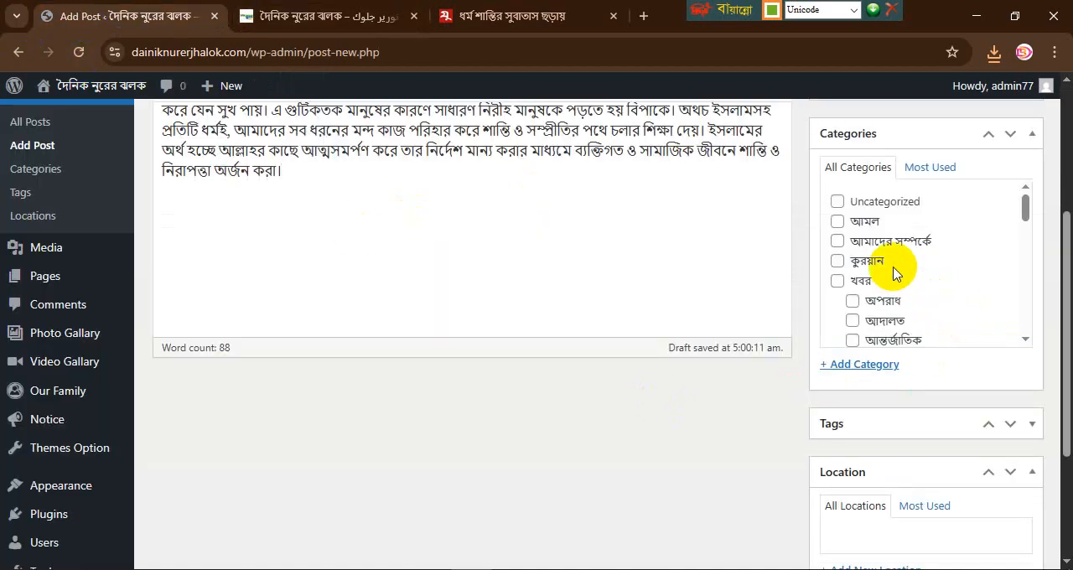
Step: Look through the available post categories and assign the post to খবর
scroll(898, 311, down, 1)
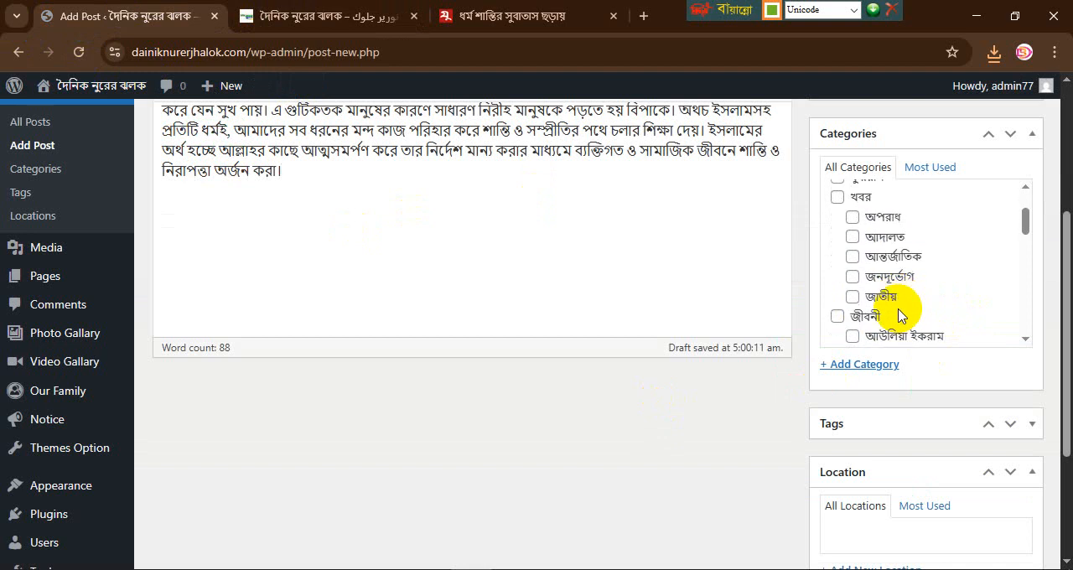
scroll(899, 315, down, 1)
scroll(899, 315, down, 1)
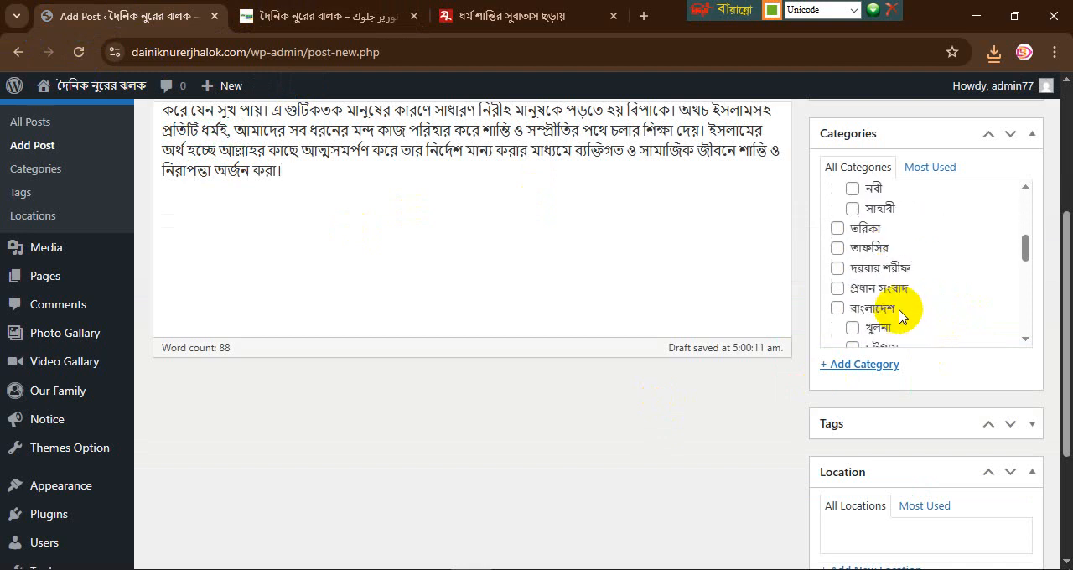
scroll(899, 315, down, 1)
scroll(899, 315, down, 1)
scroll(901, 316, down, 1)
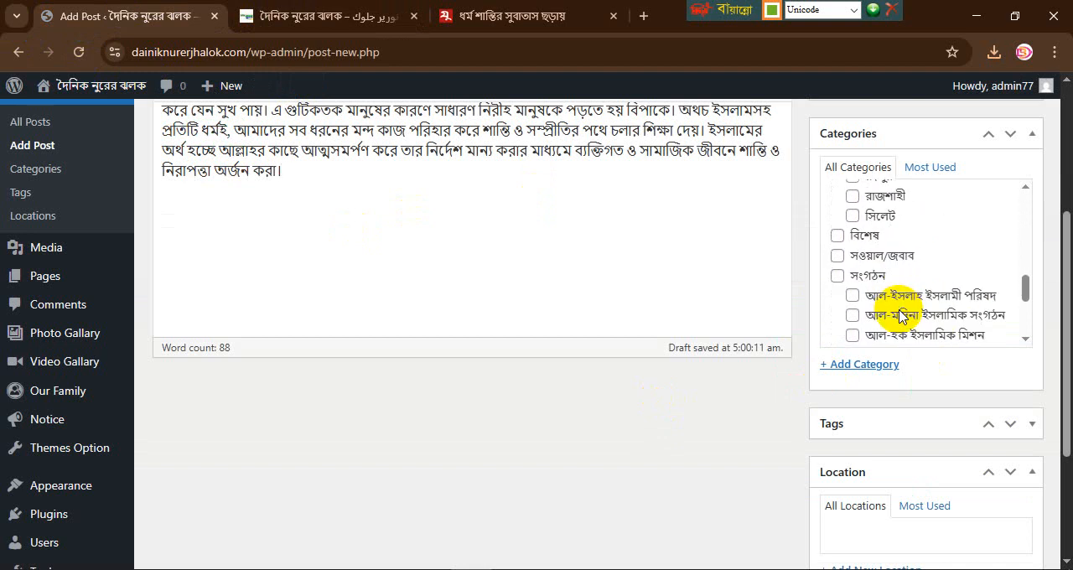
scroll(900, 316, down, 2)
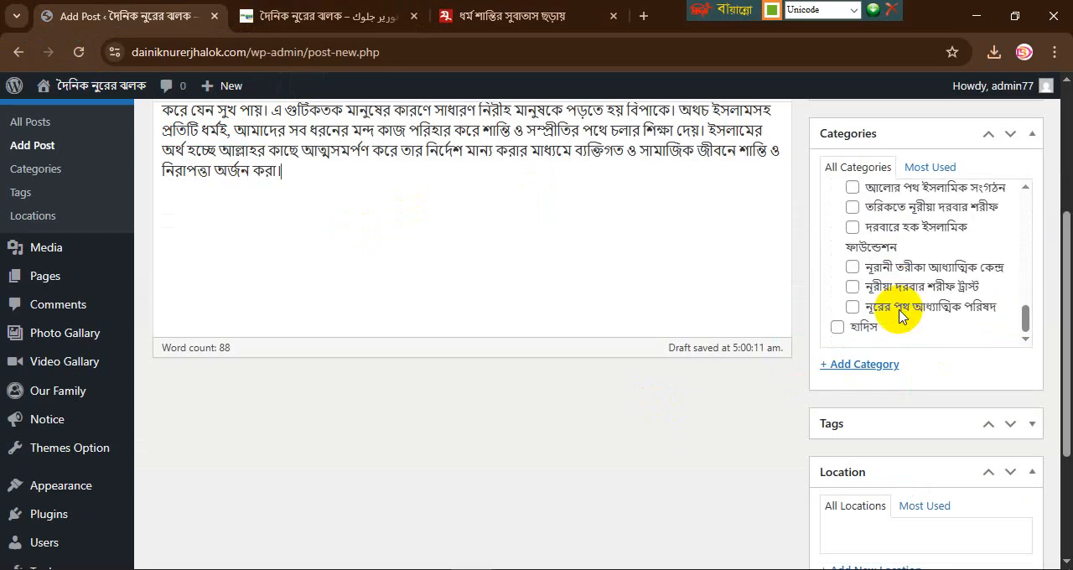
scroll(900, 315, up, 3)
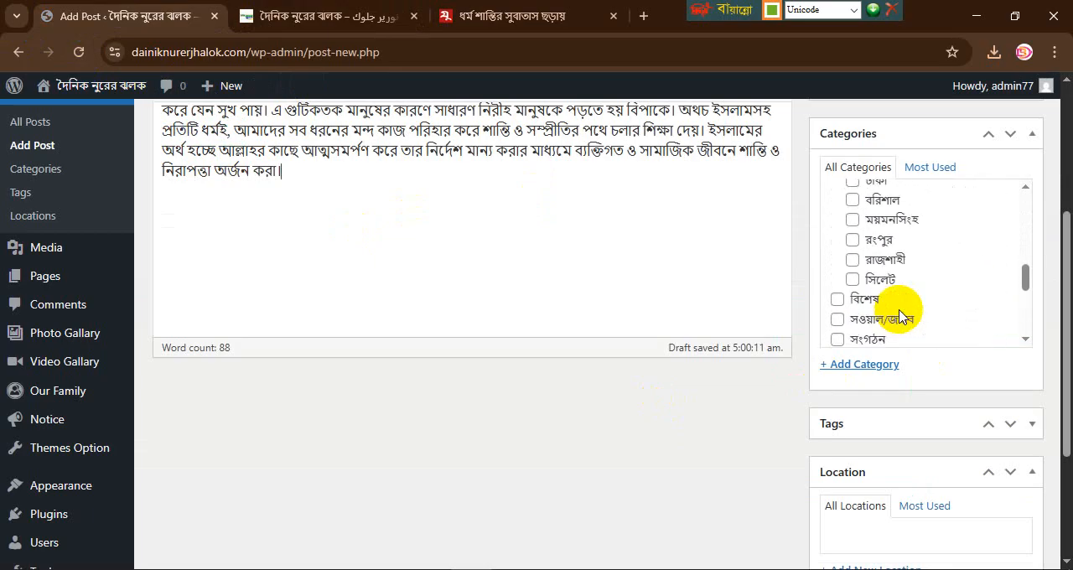
scroll(901, 316, up, 1)
scroll(900, 316, up, 3)
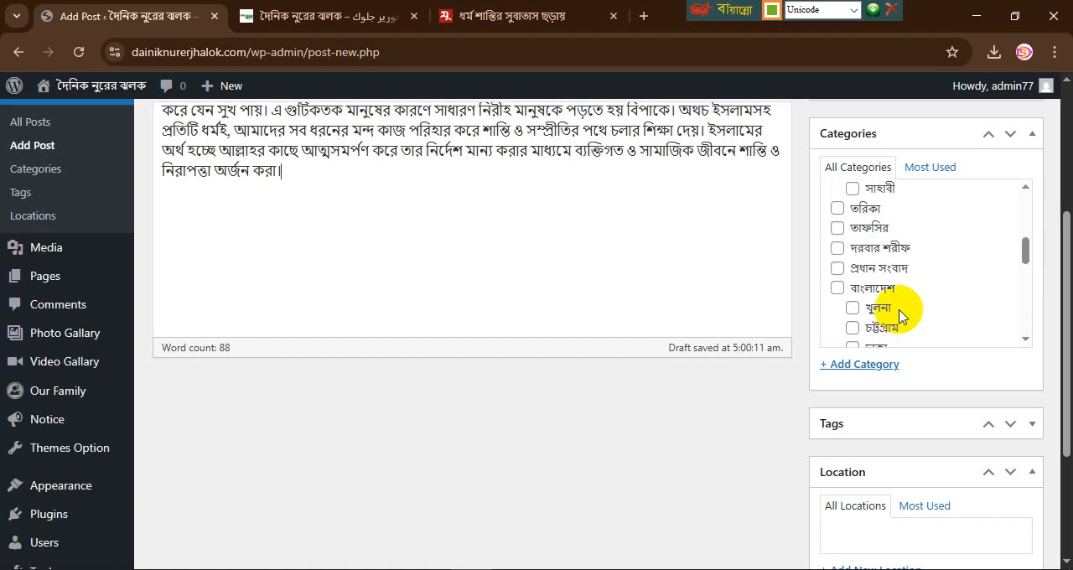
scroll(900, 316, up, 4)
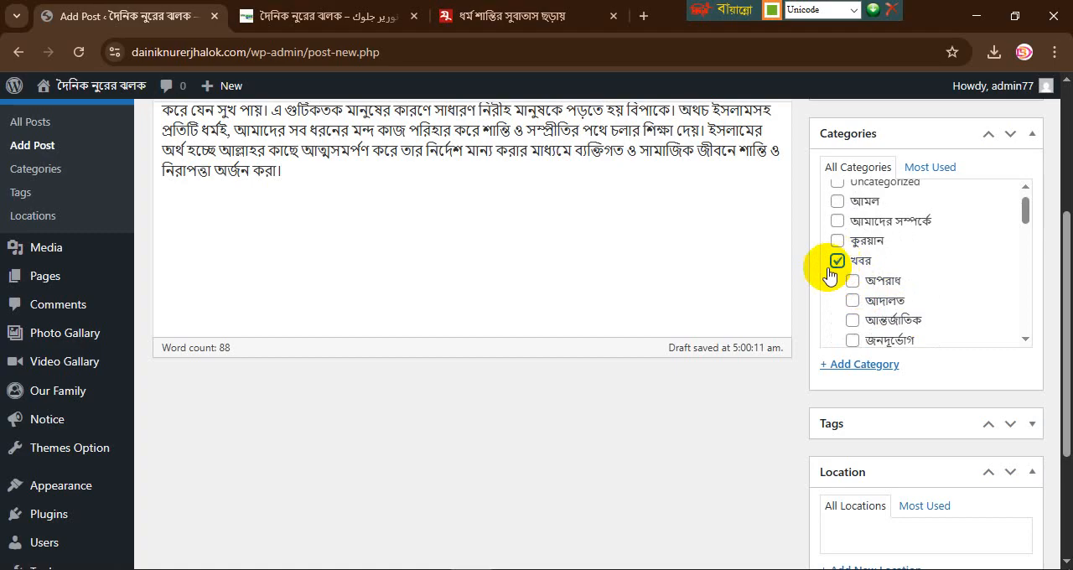
Step: Compare the Jugantor article's headline, picture and opening paragraph with the new post's title, body and category
click(470, 19)
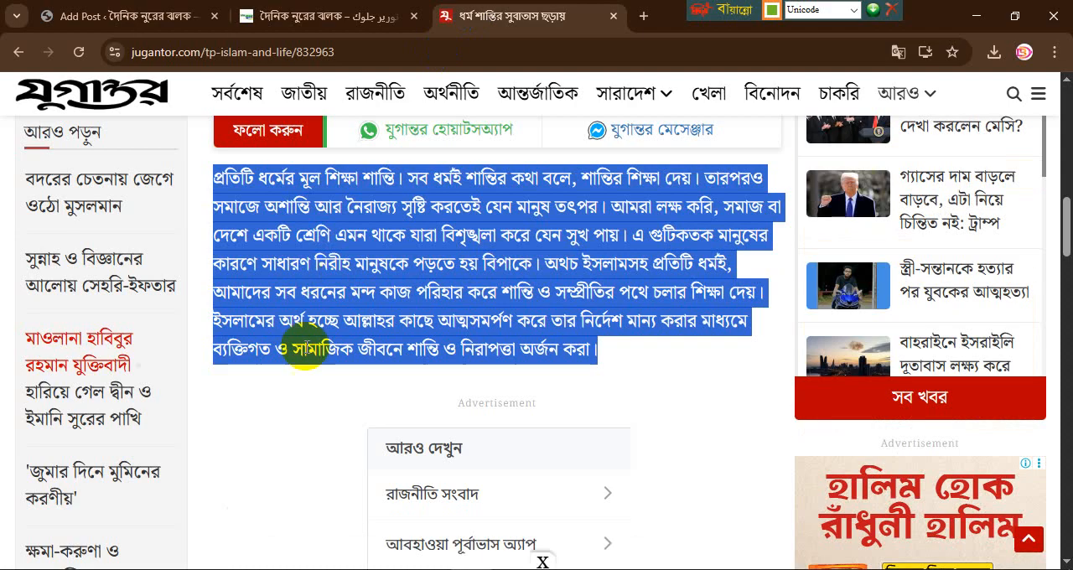
scroll(306, 346, up, 10)
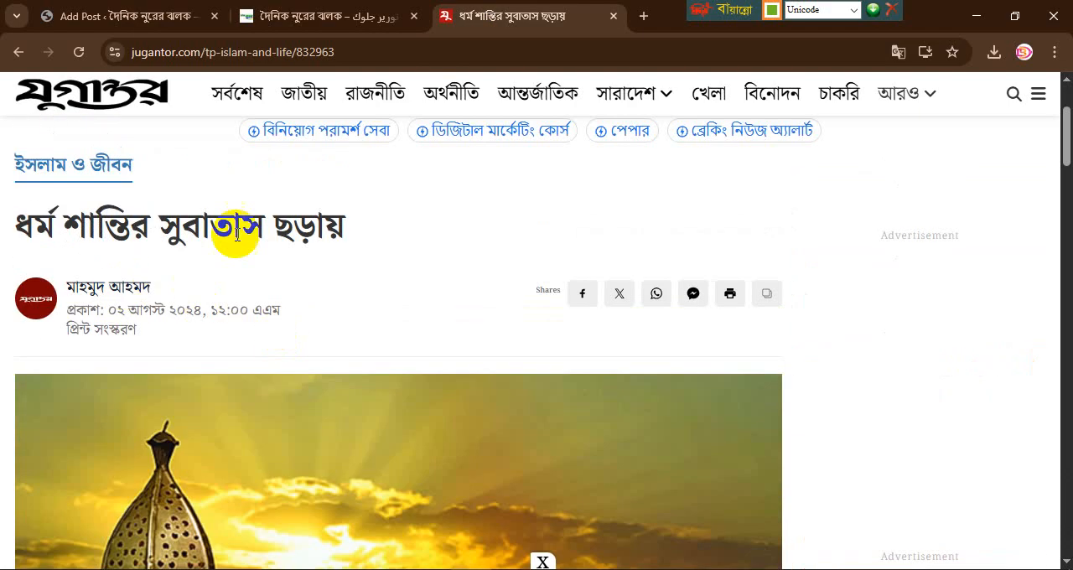
click(151, 18)
scroll(369, 235, up, 5)
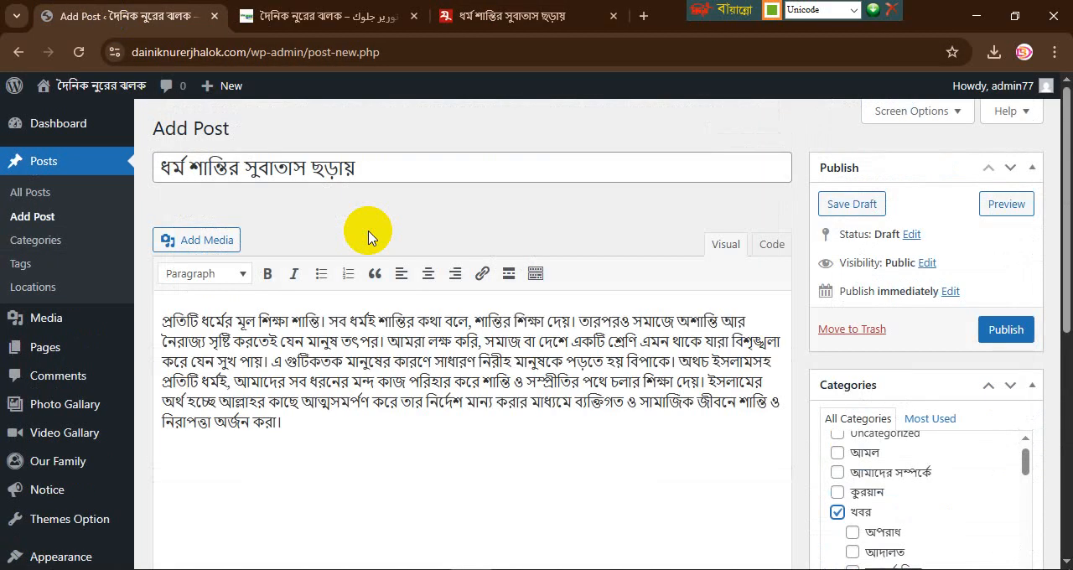
click(478, 19)
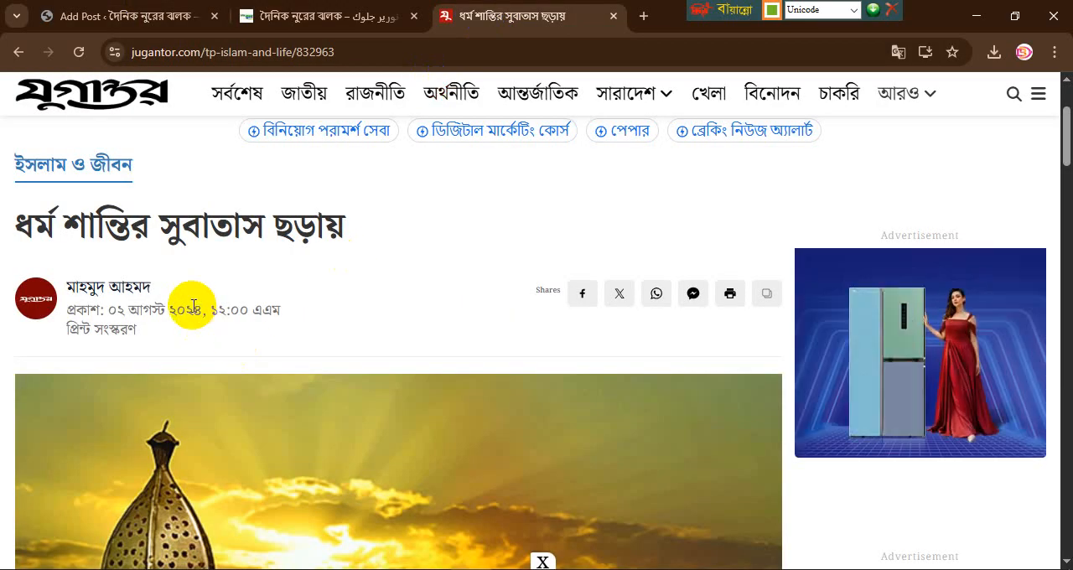
scroll(193, 307, down, 6)
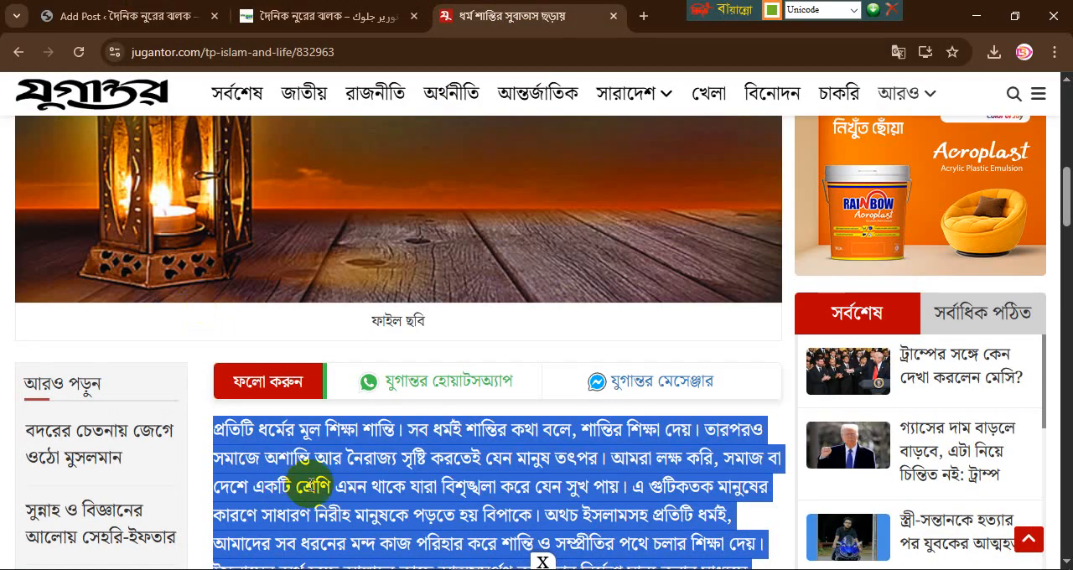
click(172, 16)
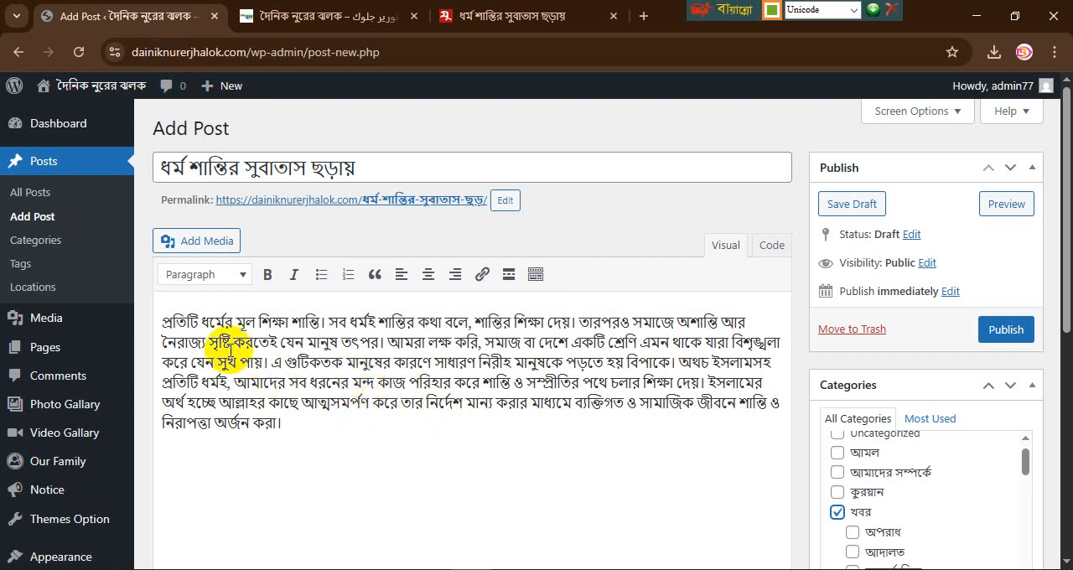
drag(232, 344, 338, 404)
click(444, 17)
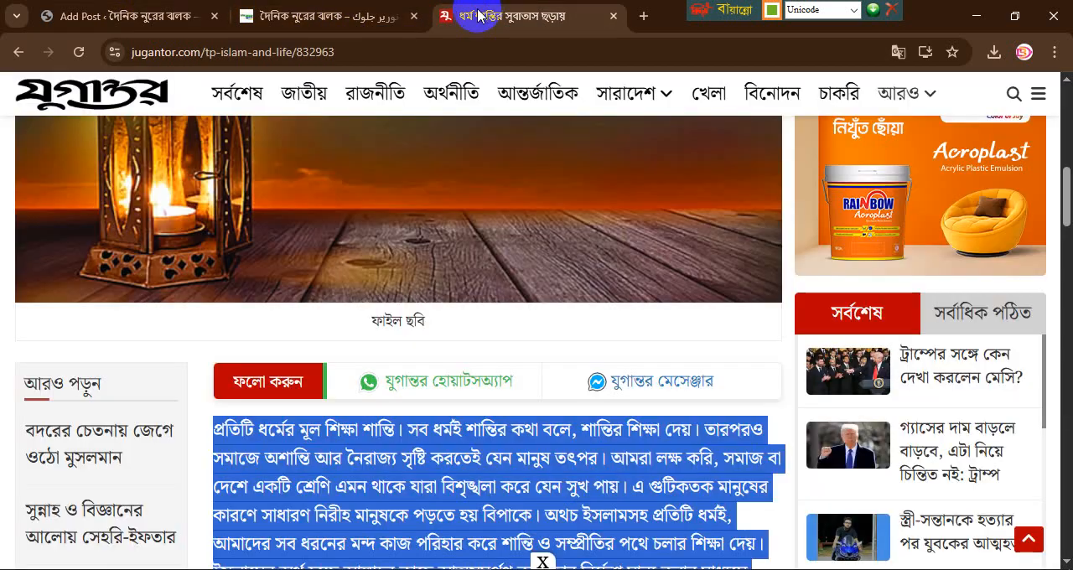
scroll(234, 309, up, 5)
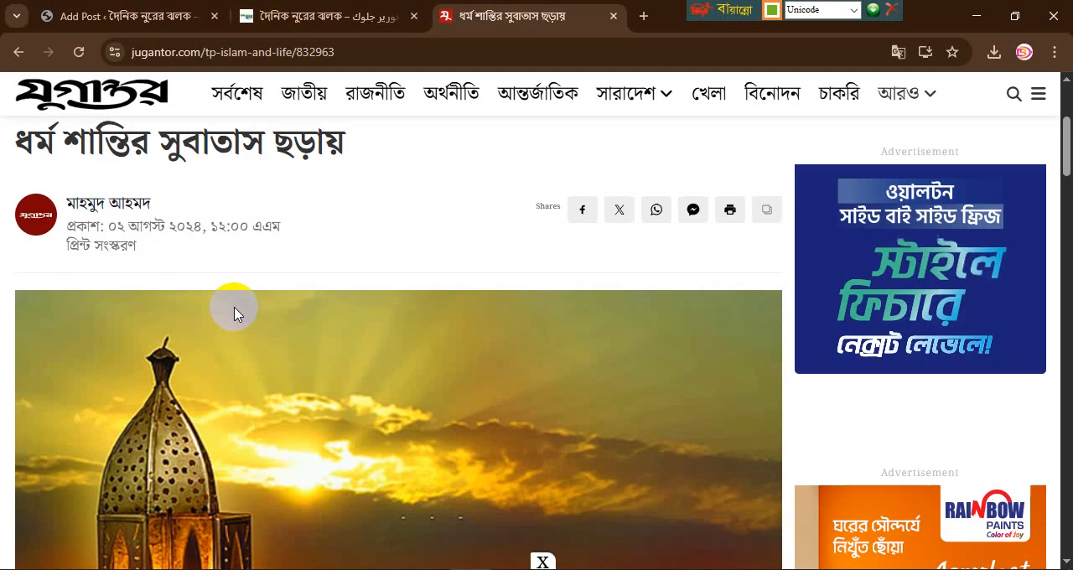
scroll(234, 310, up, 2)
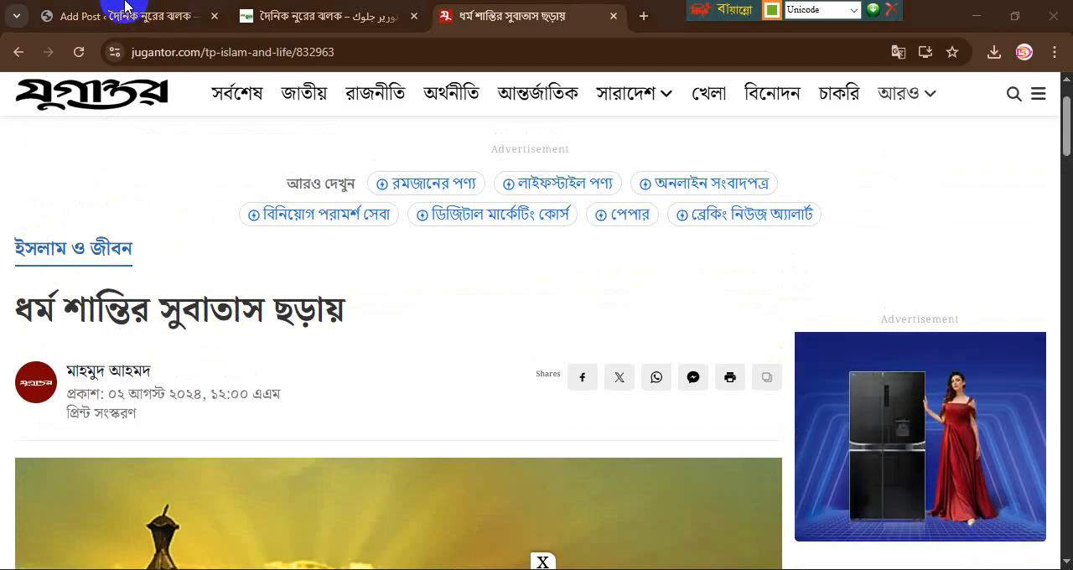
click(143, 28)
scroll(802, 311, down, 2)
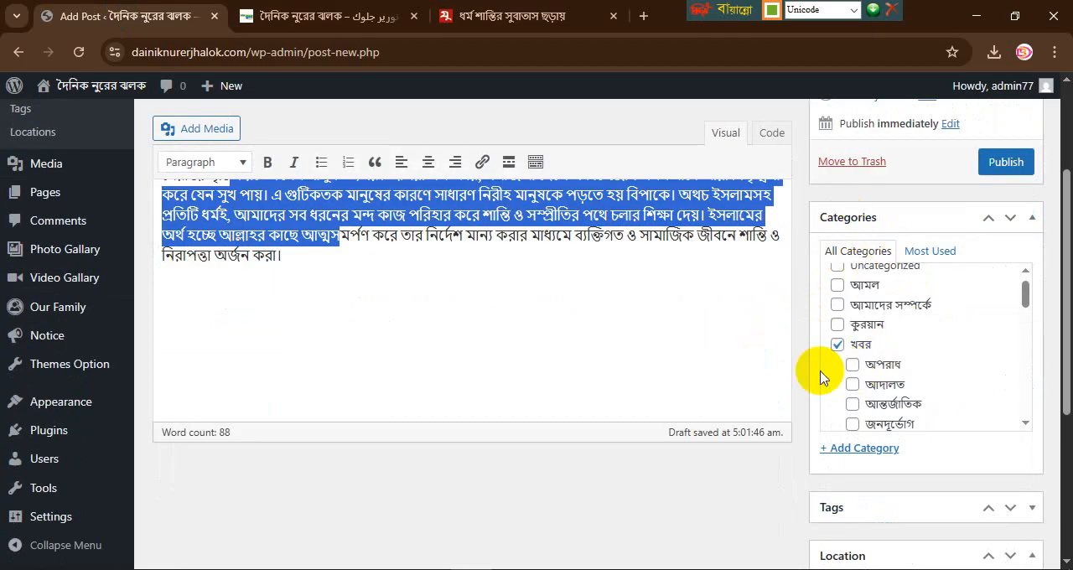
click(331, 18)
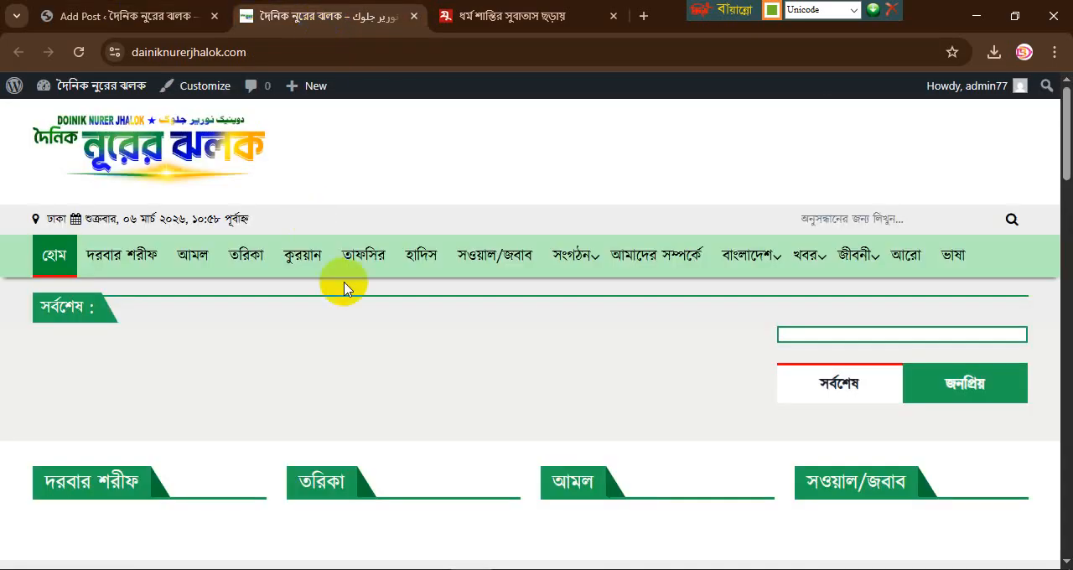
click(481, 17)
scroll(344, 228, down, 3)
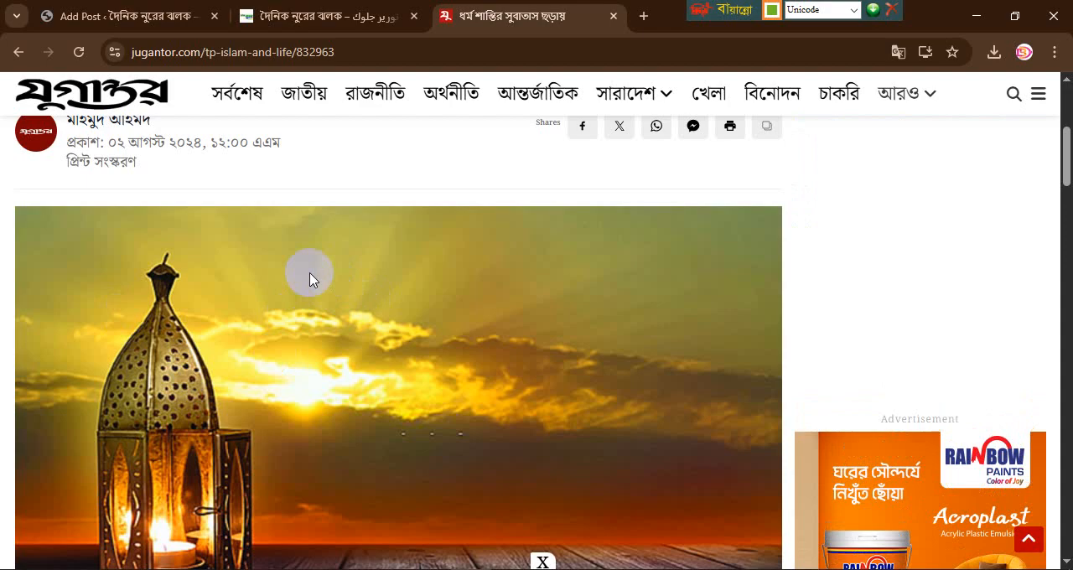
Step: Upload image-832963-1722561606.jpg from Downloads and set it as the post's featured image
click(132, 24)
scroll(897, 481, down, 3)
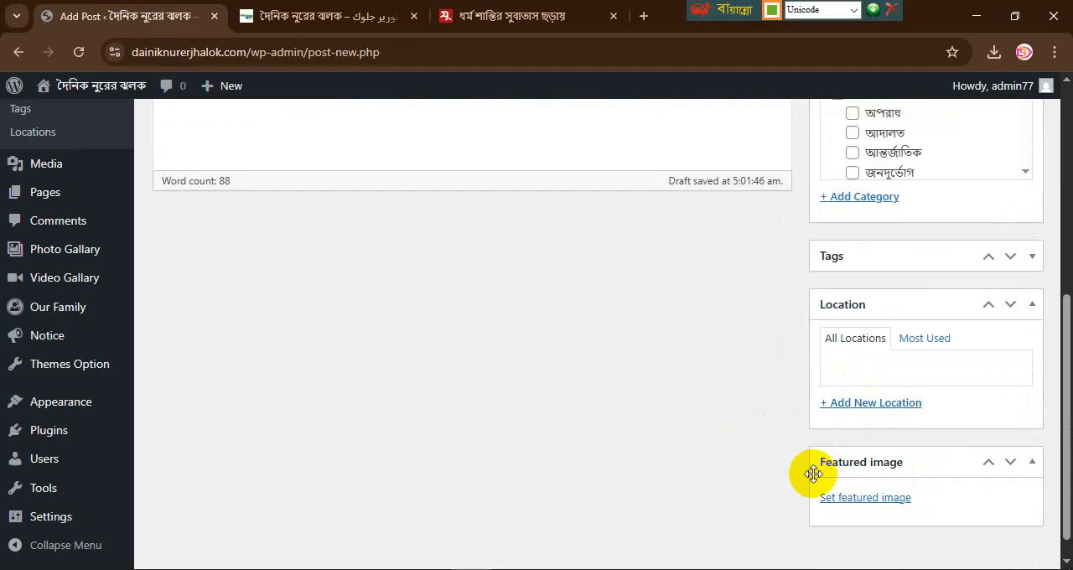
click(866, 498)
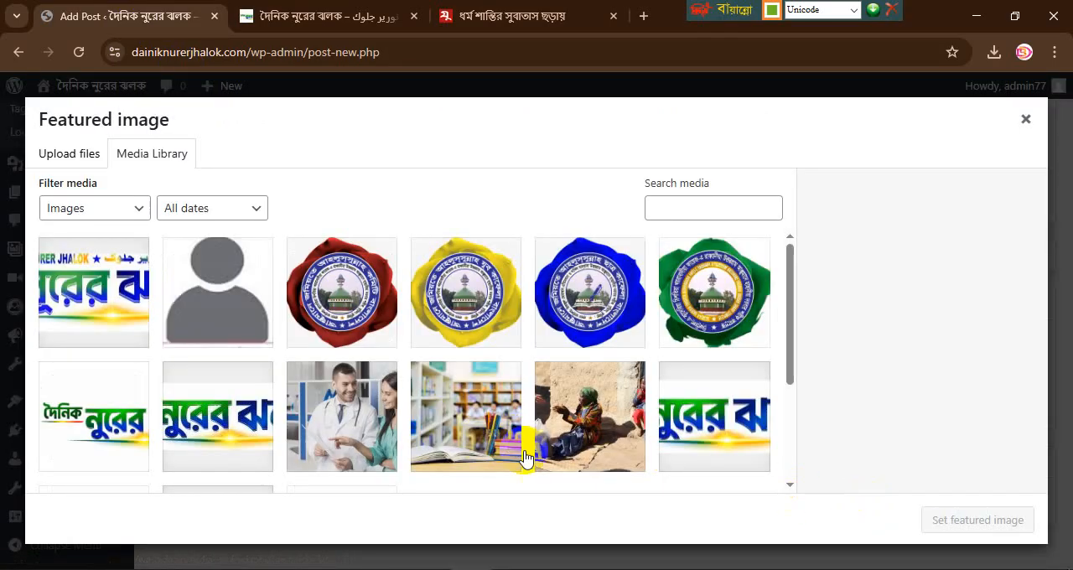
click(69, 159)
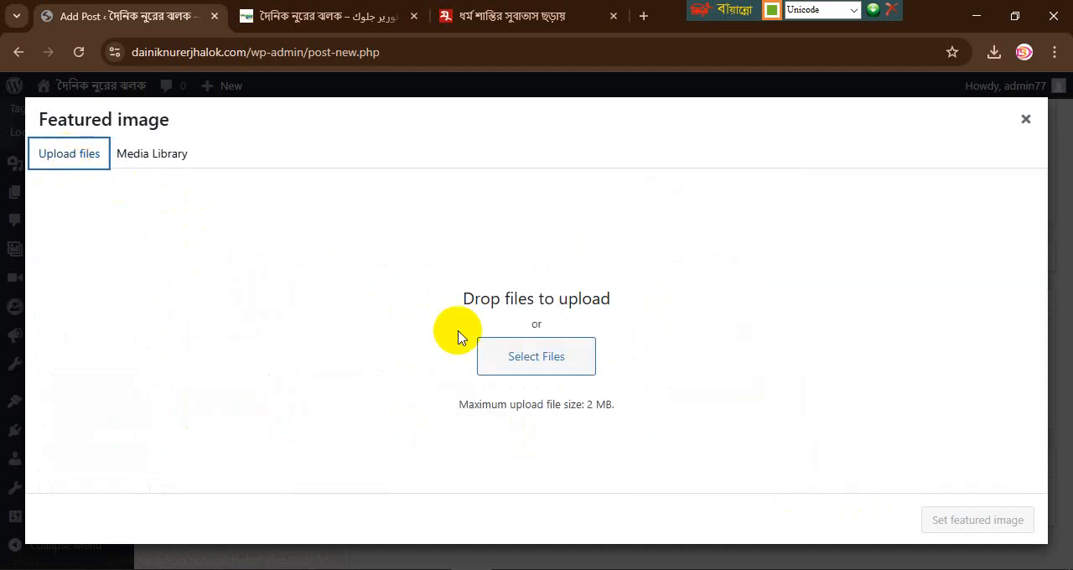
click(517, 366)
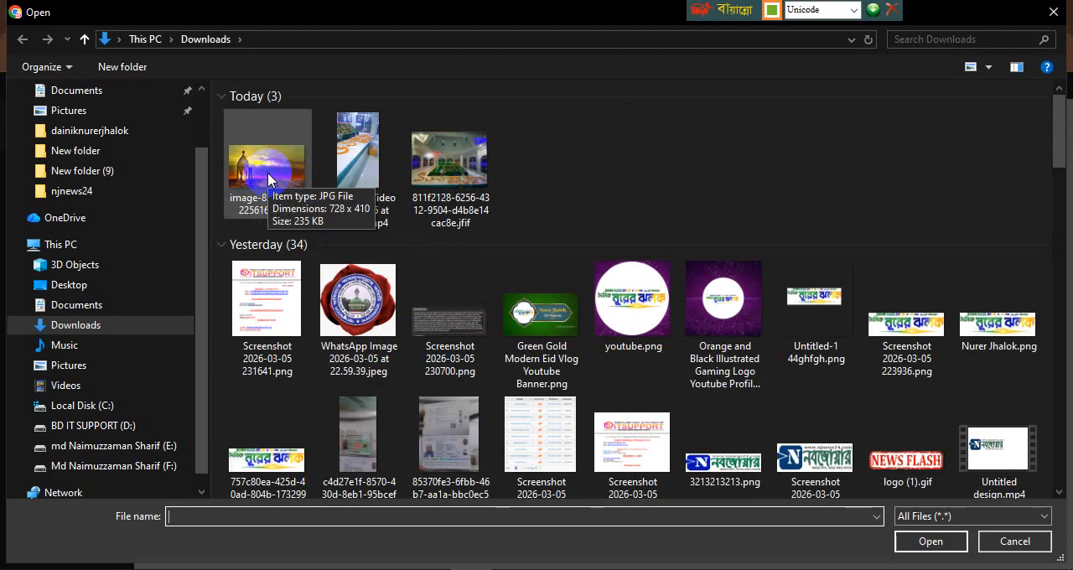
click(268, 176)
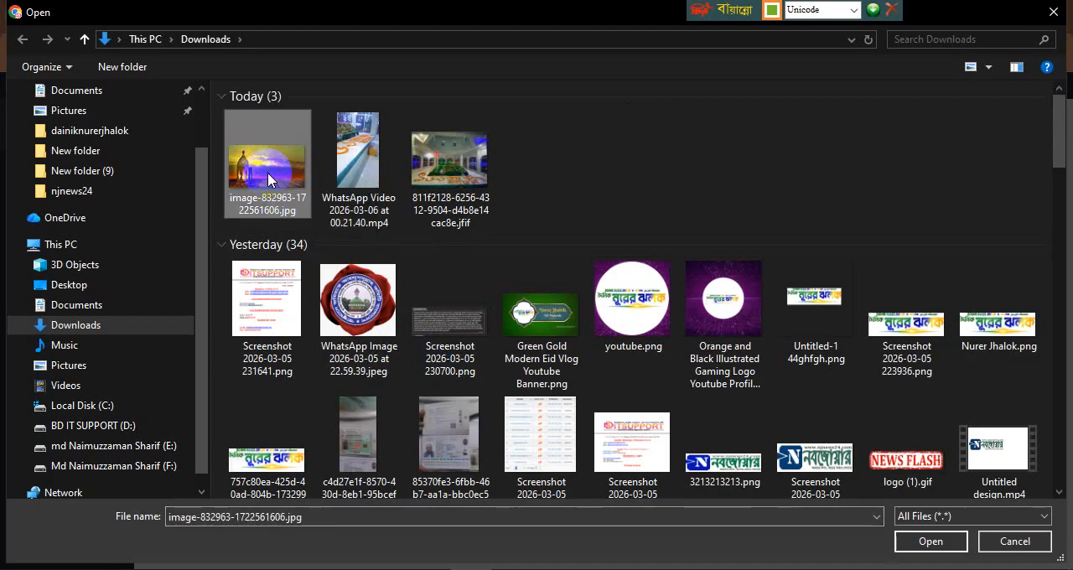
double_click(268, 173)
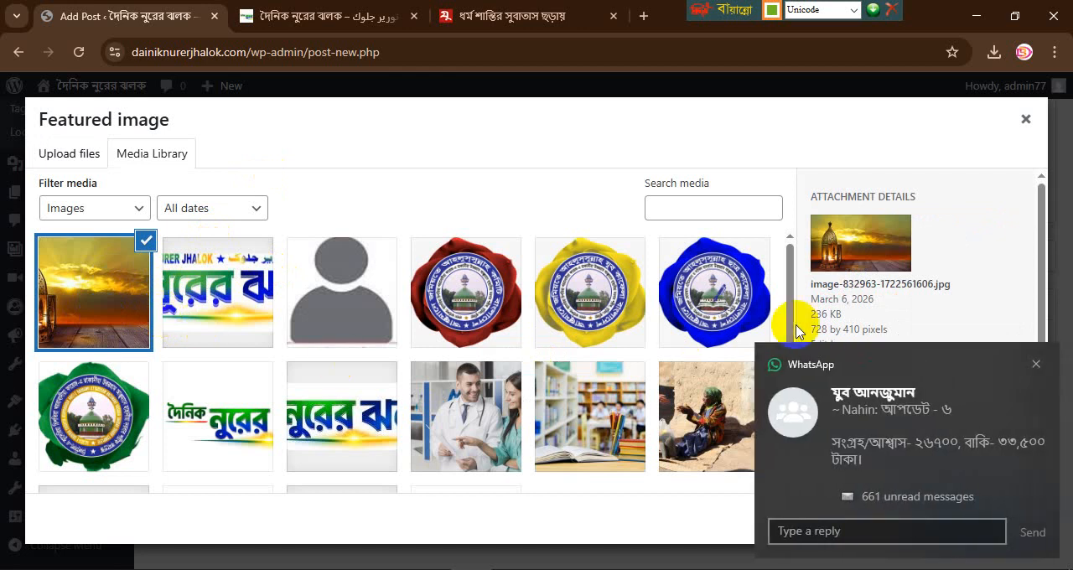
click(1036, 365)
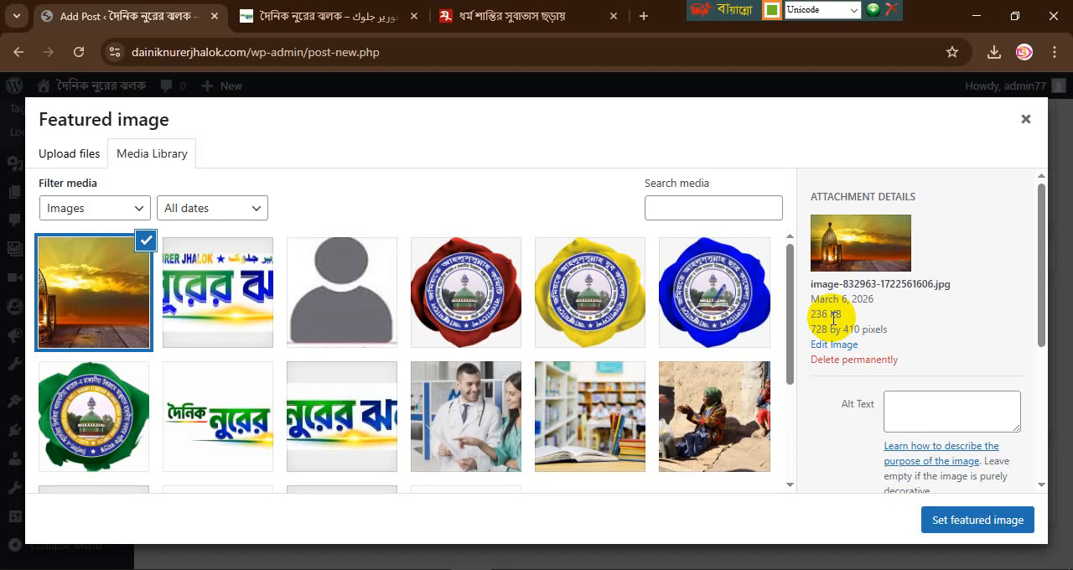
click(967, 525)
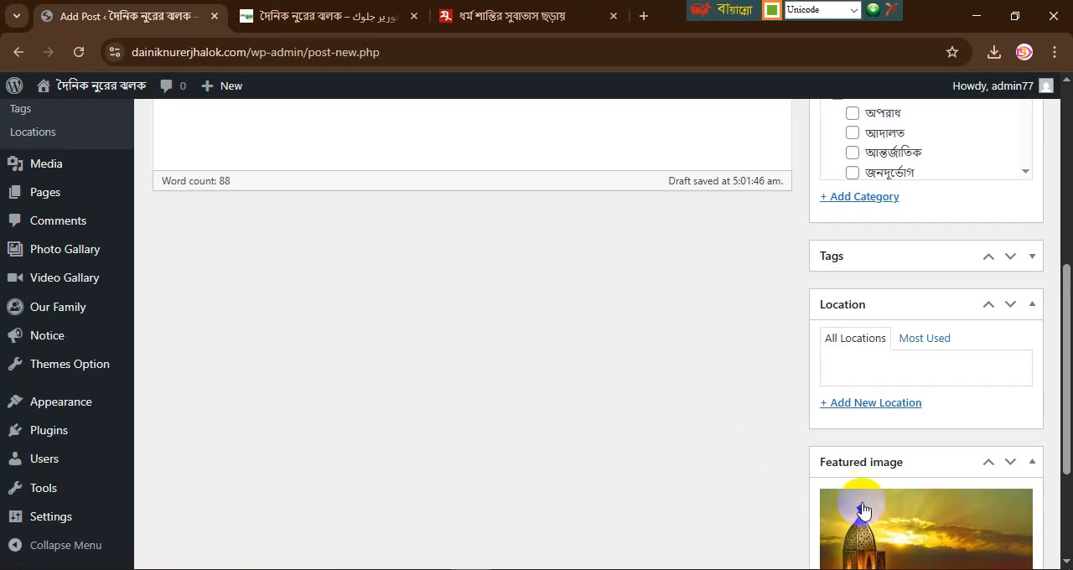
Step: Review the post's title, body, category and featured image, and publish the post
scroll(692, 449, up, 5)
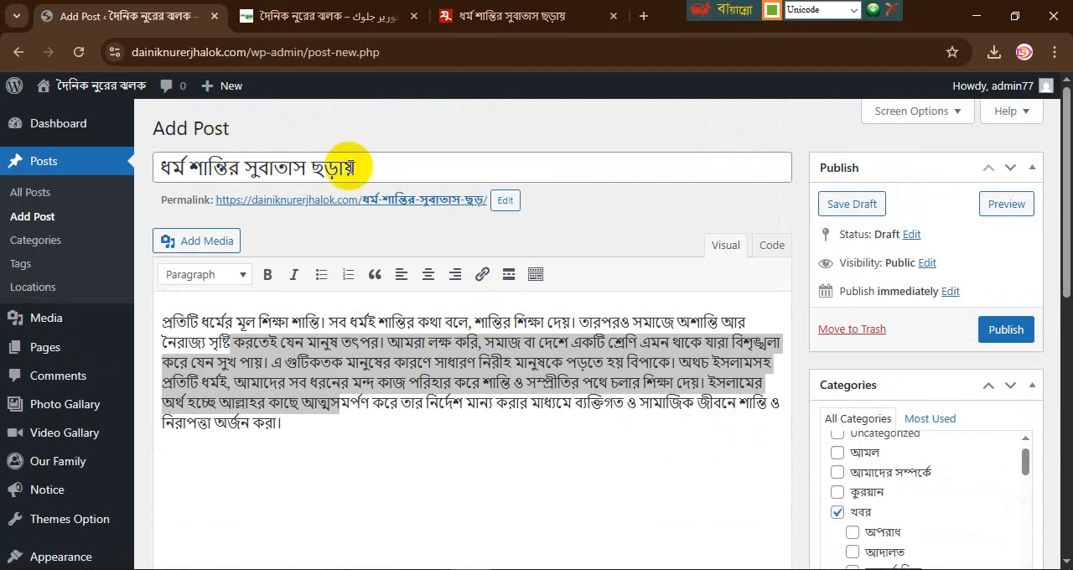
scroll(354, 344, down, 10)
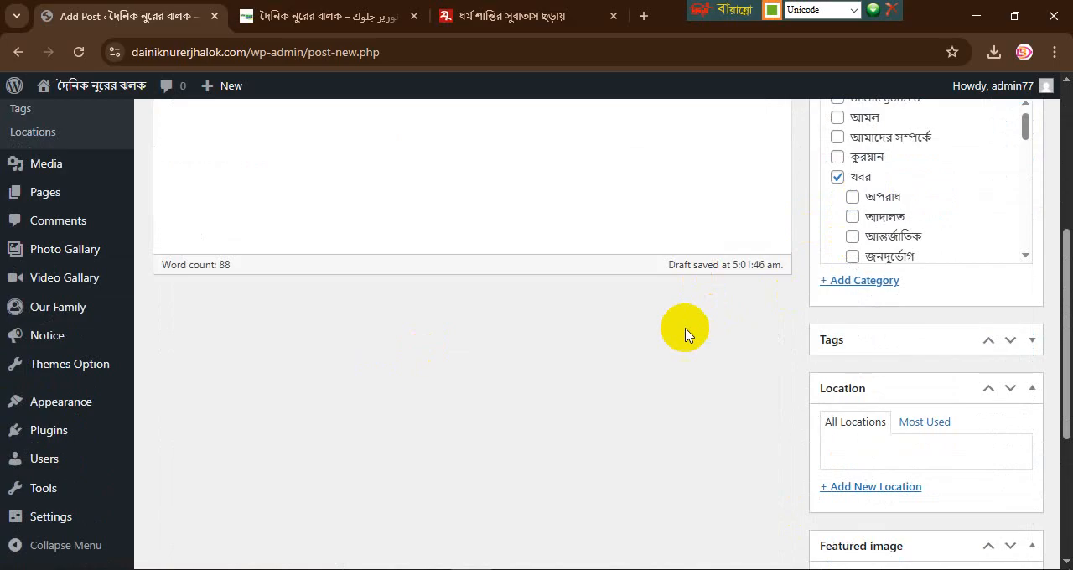
scroll(681, 370, up, 10)
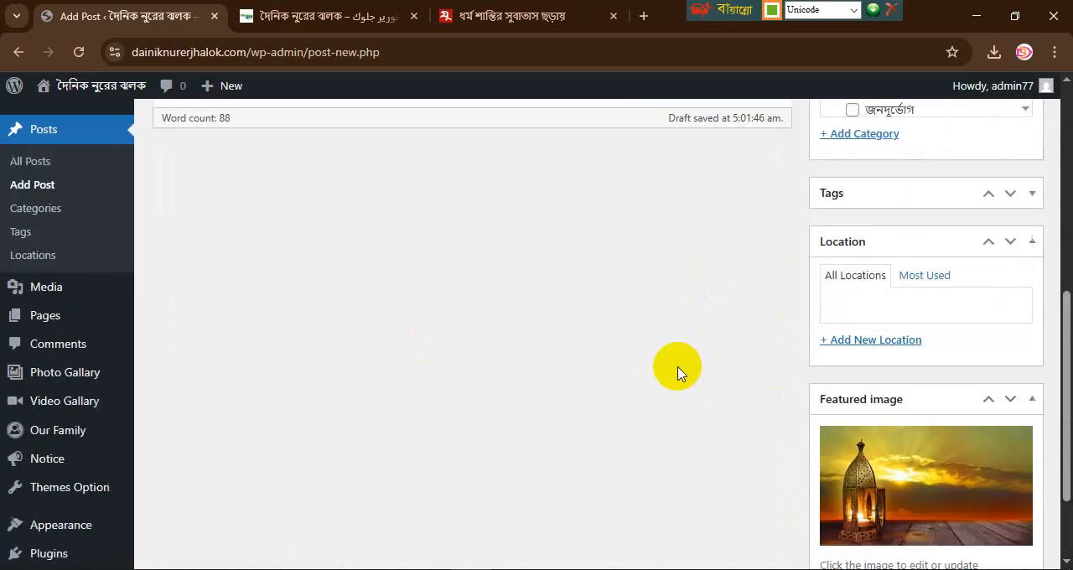
click(1006, 309)
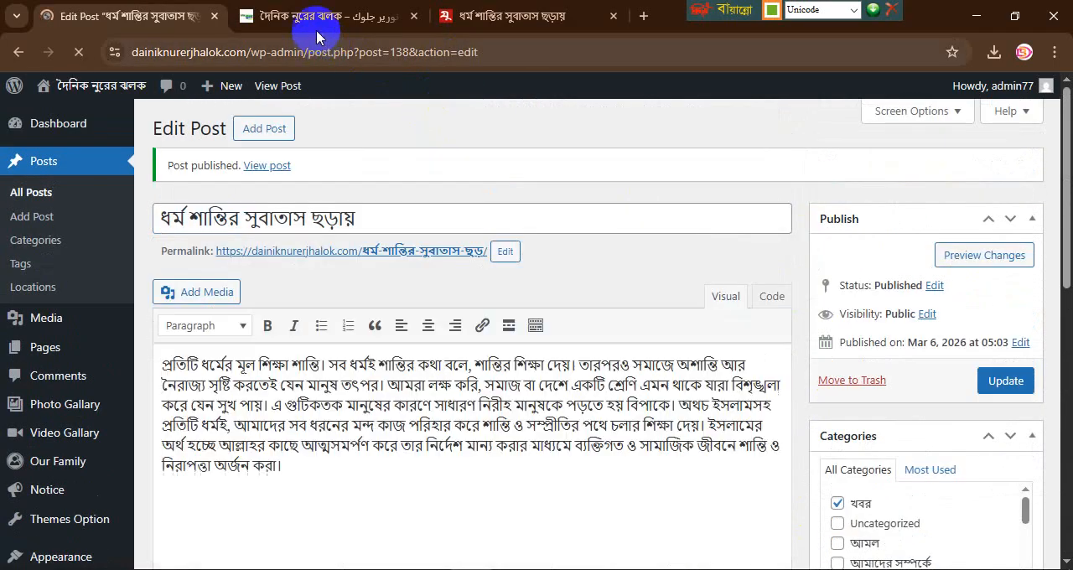
Step: Reload the news site's homepage and check where the published post is displayed among its sections
click(307, 16)
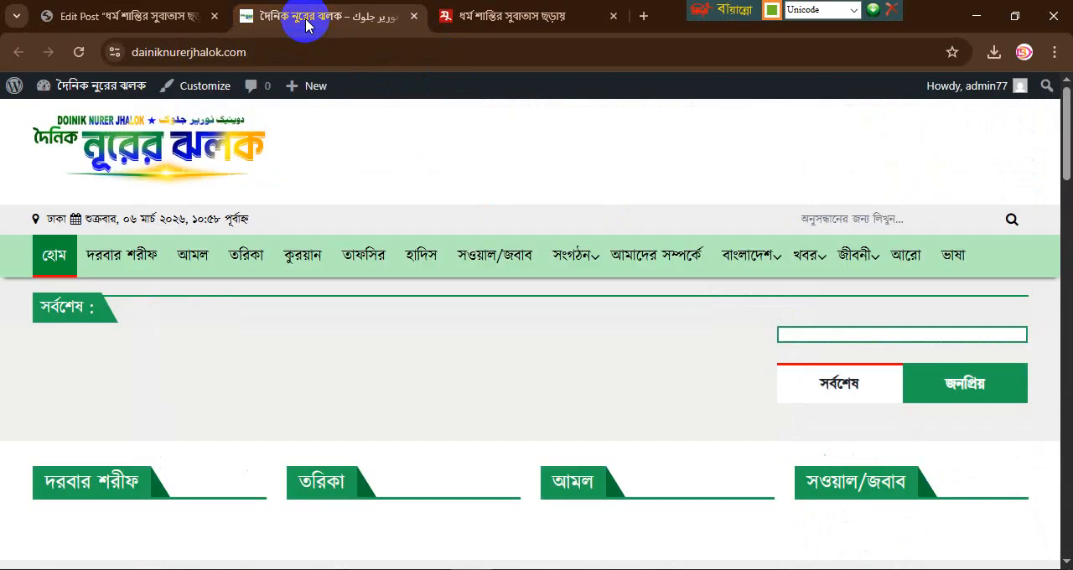
click(79, 52)
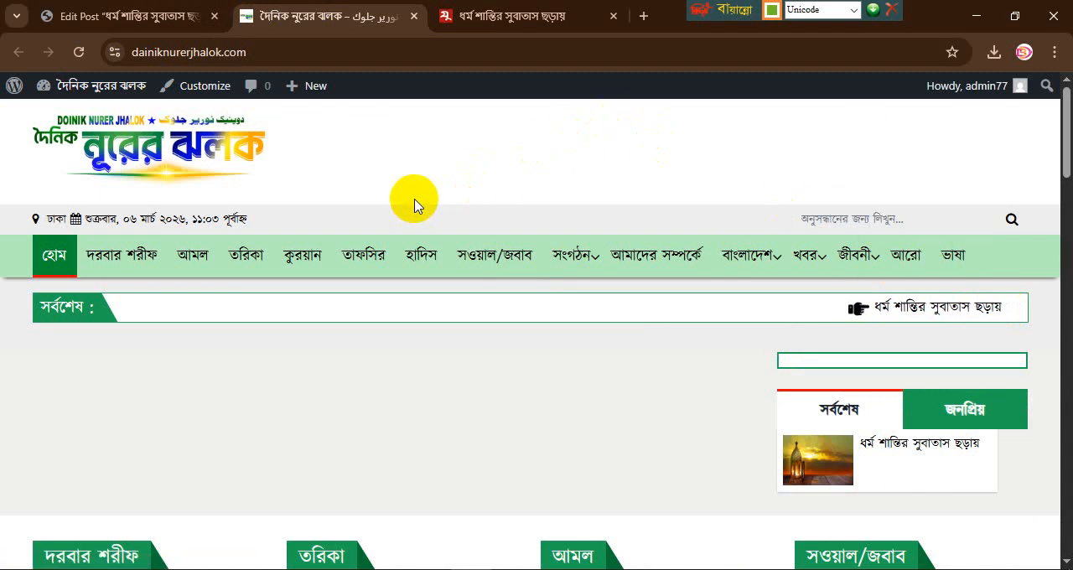
scroll(414, 206, down, 3)
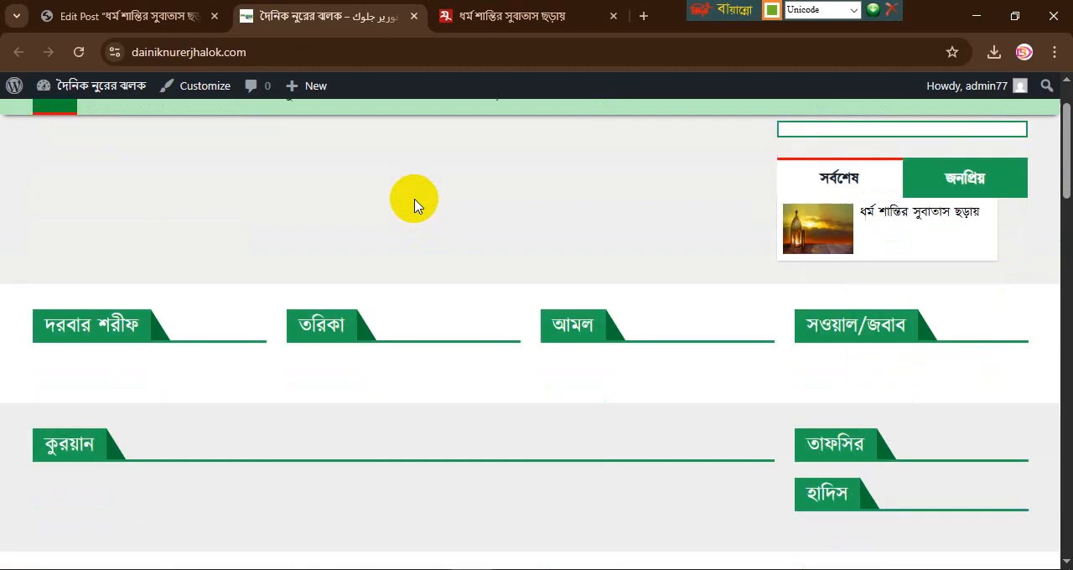
scroll(412, 201, up, 3)
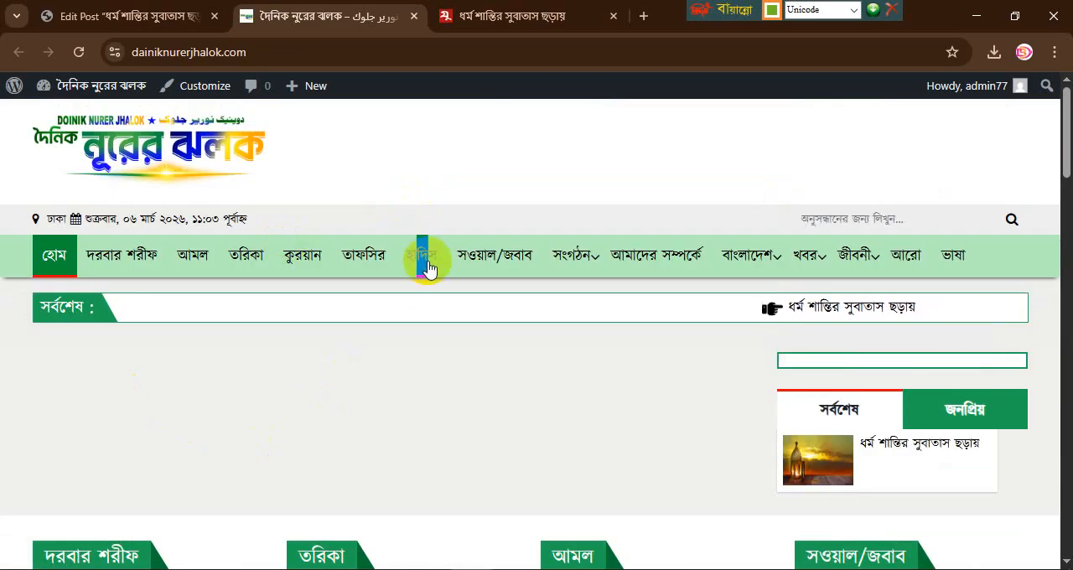
scroll(427, 265, down, 3)
scroll(266, 309, up, 1)
scroll(270, 310, up, 3)
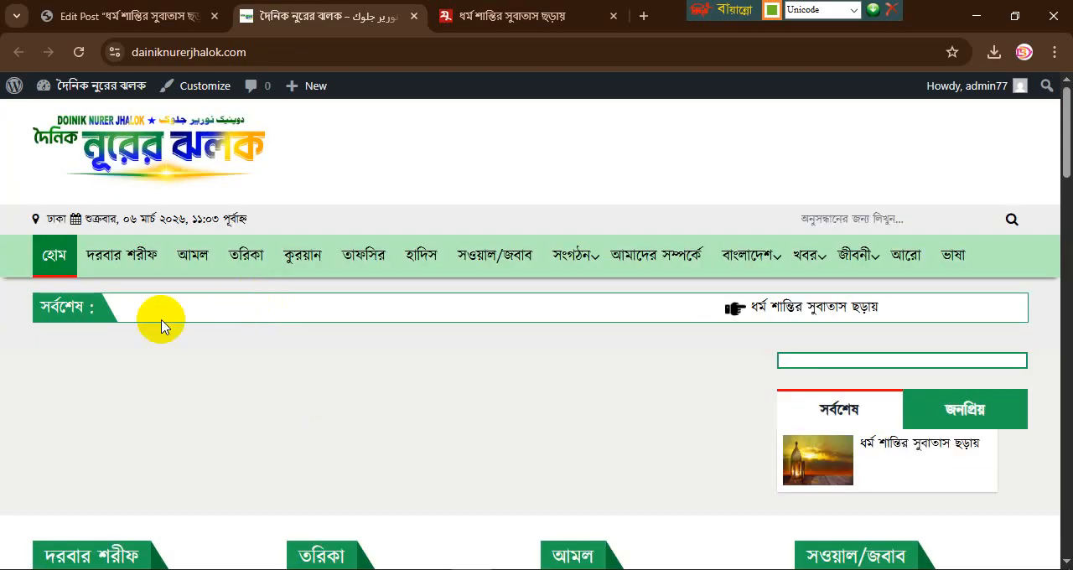
mouse_move(710, 295)
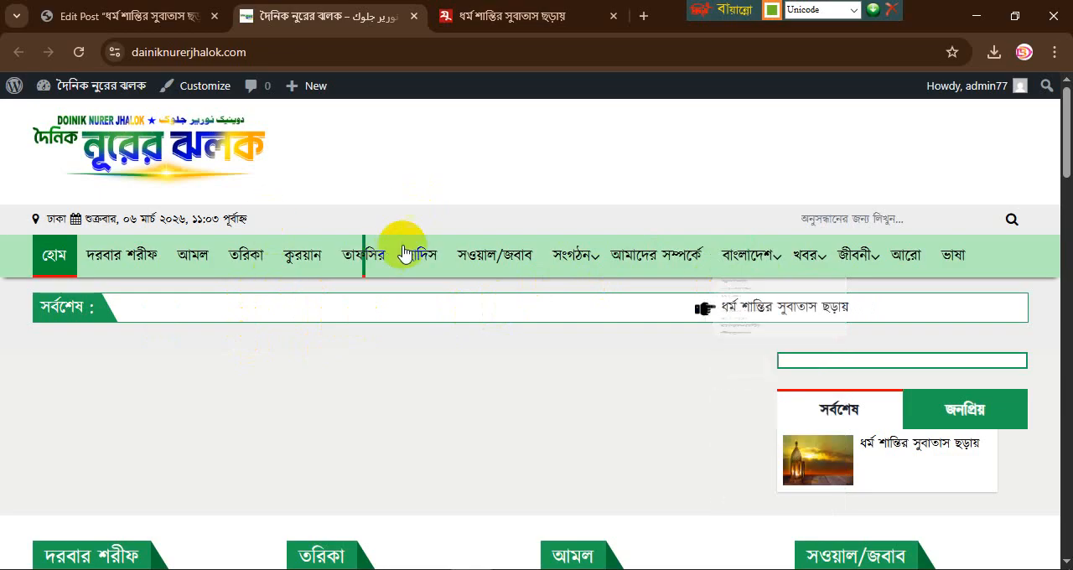
Step: Add the প্রধান সংবাদ category to the published post alongside খবর and update the post
click(94, 16)
scroll(612, 411, down, 3)
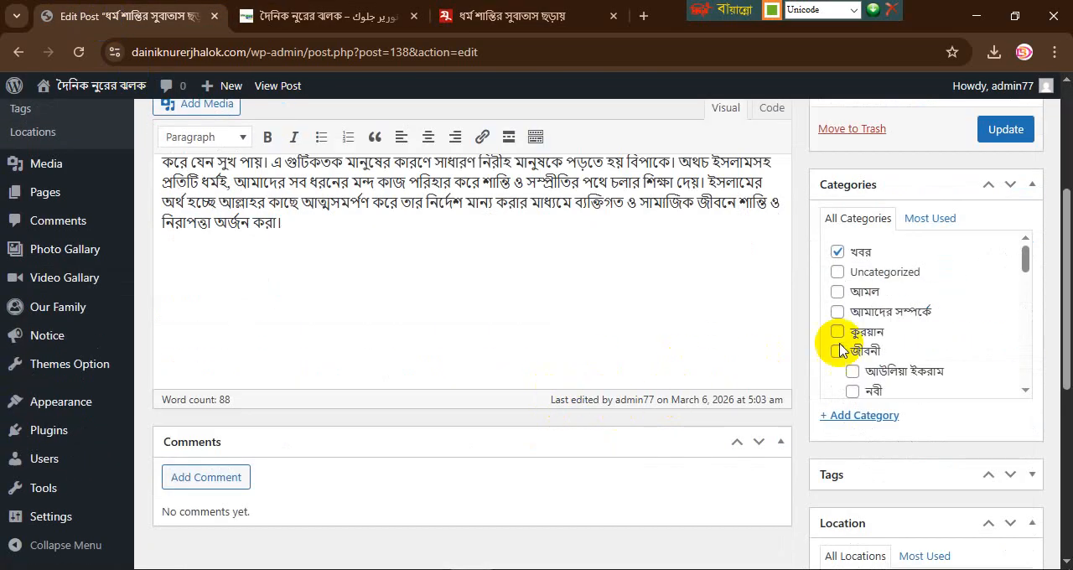
scroll(904, 331, down, 4)
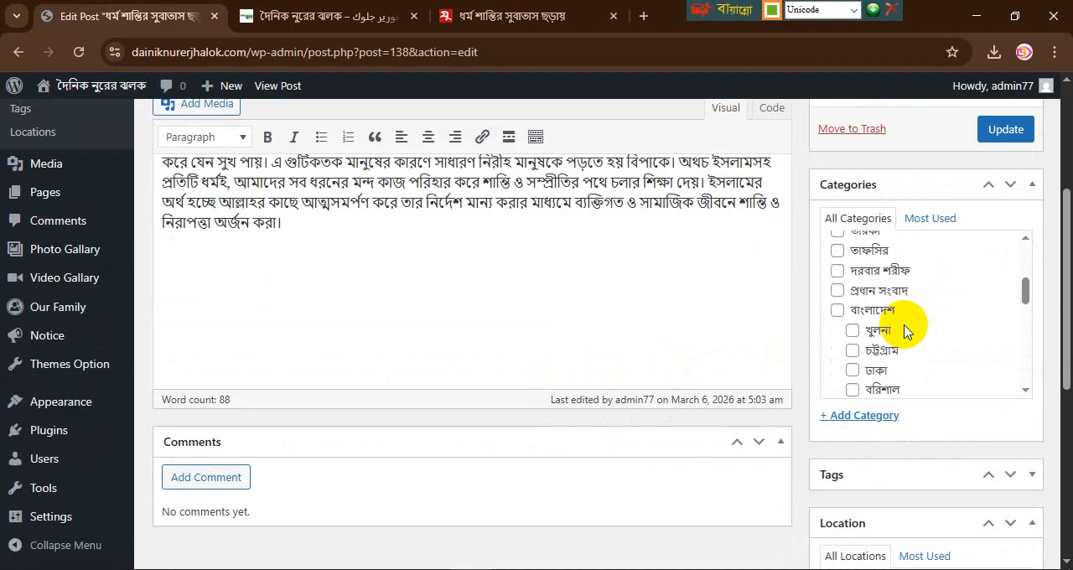
scroll(904, 331, down, 4)
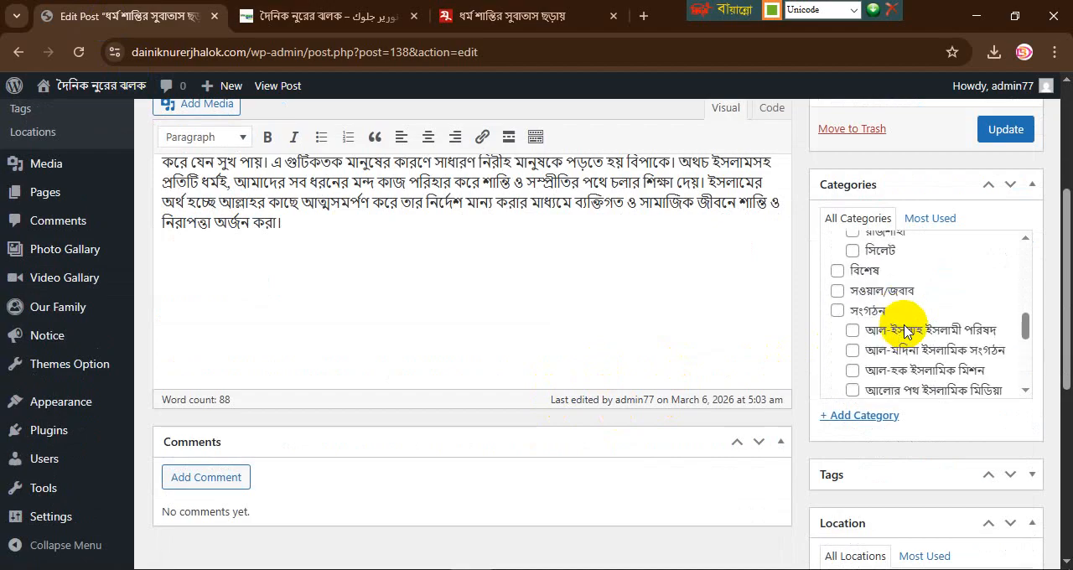
scroll(905, 332, down, 5)
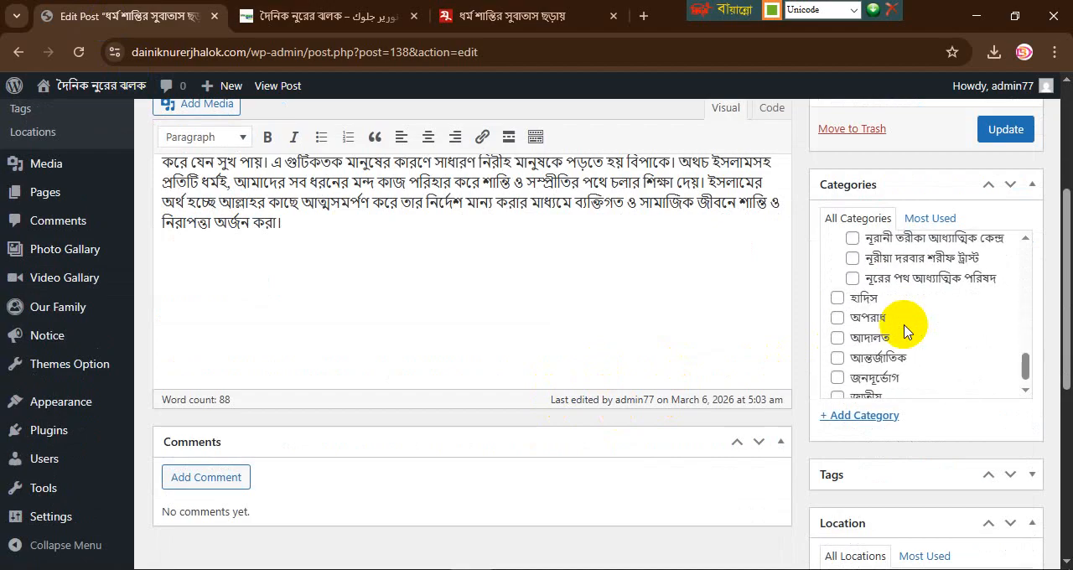
scroll(904, 331, down, 1)
scroll(904, 331, up, 2)
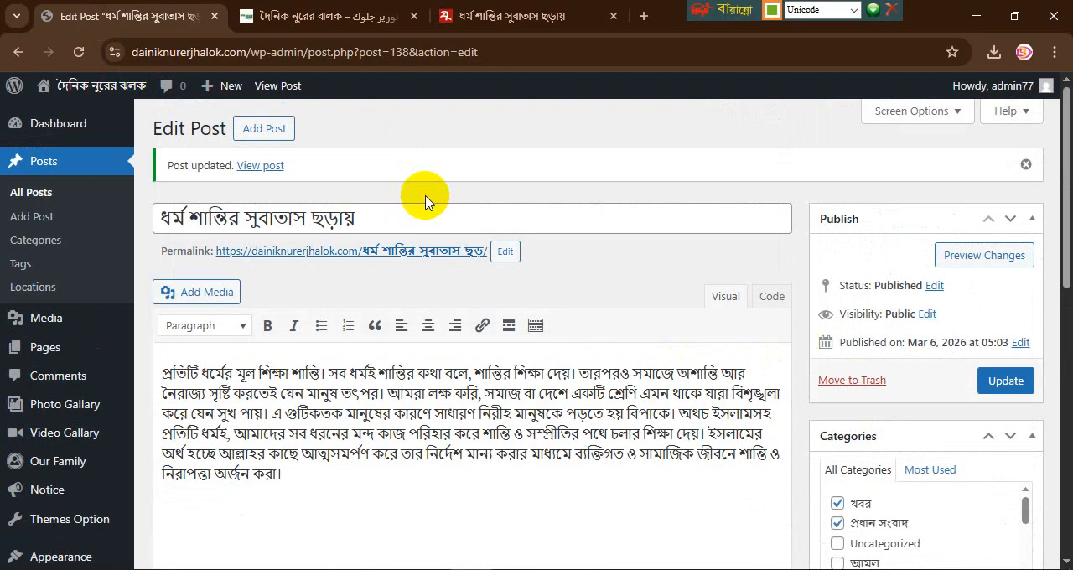
Step: Return to the news site's homepage and look through its lead story, latest-news area, category sections and photo gallery after the category update
click(313, 19)
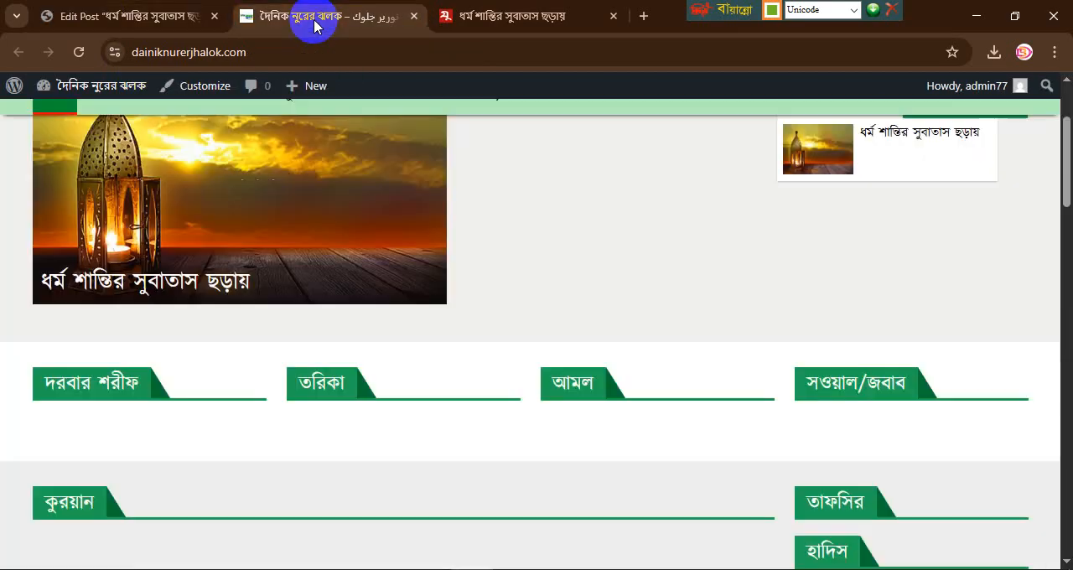
scroll(375, 212, up, 5)
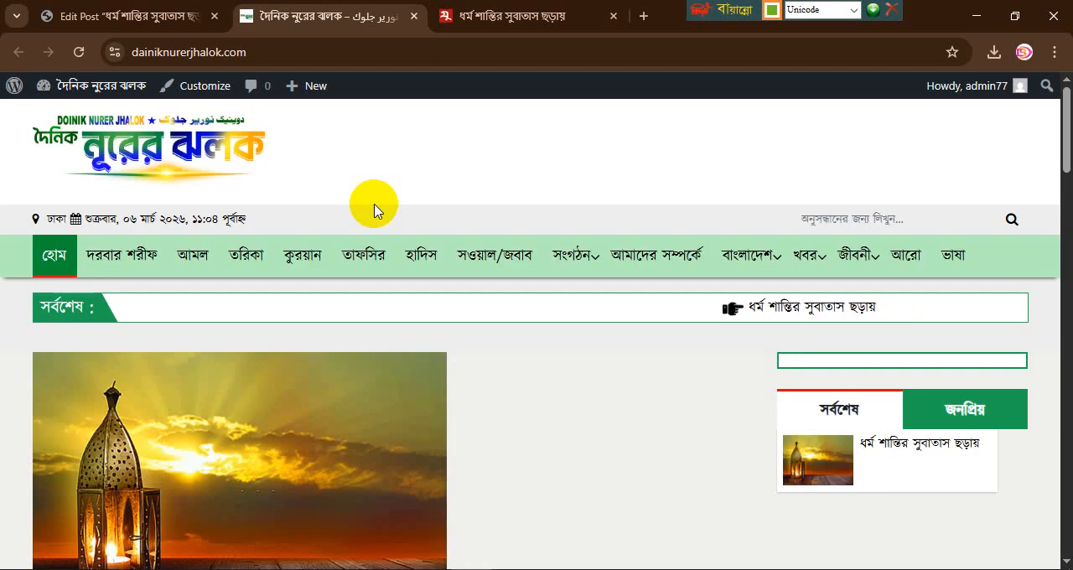
scroll(375, 212, down, 3)
scroll(375, 211, down, 3)
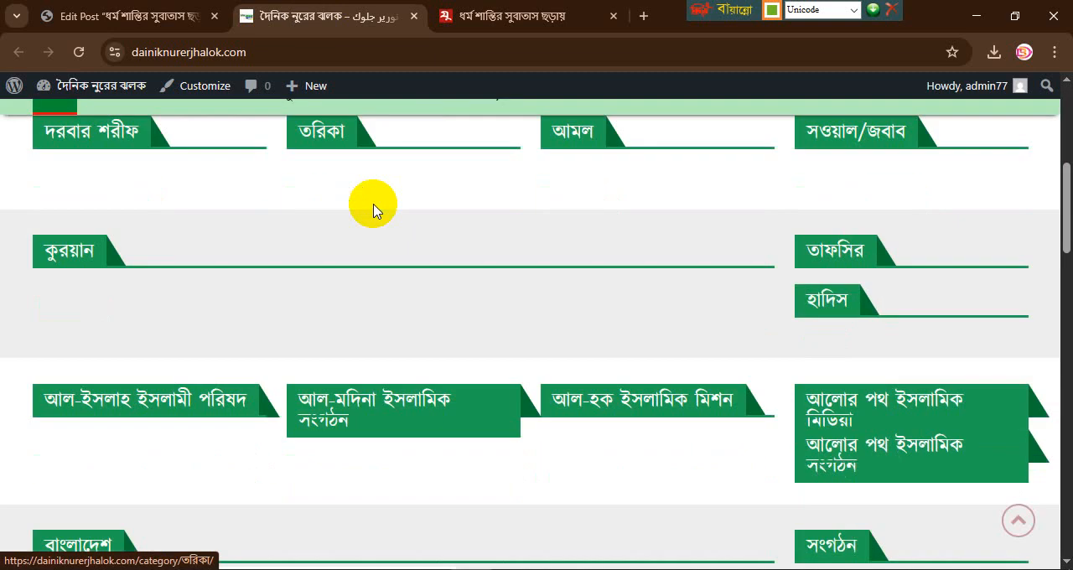
scroll(372, 208, up, 2)
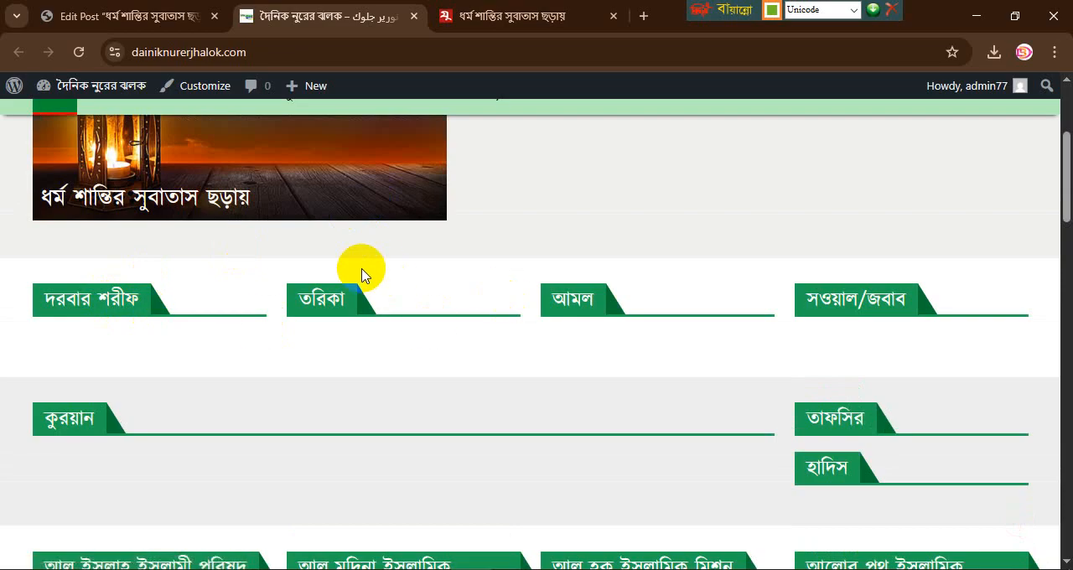
scroll(361, 273, up, 5)
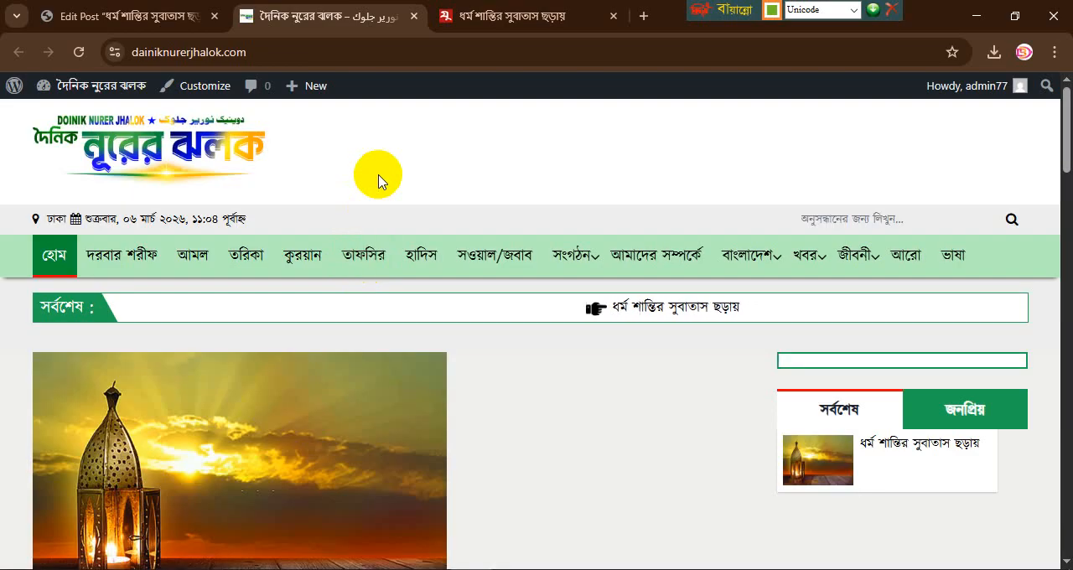
scroll(379, 182, down, 3)
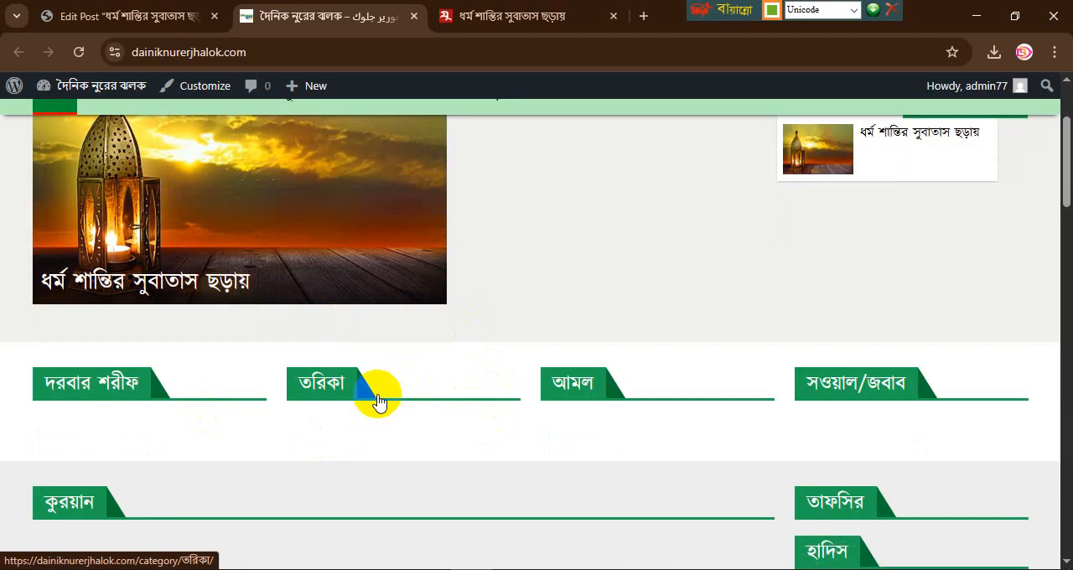
scroll(377, 401, down, 5)
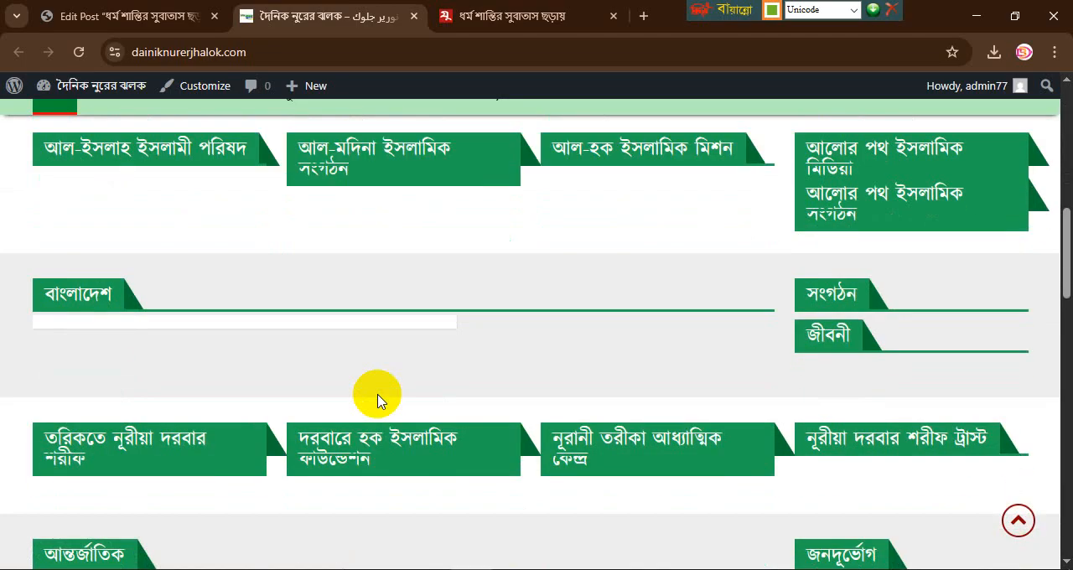
scroll(324, 363, down, 10)
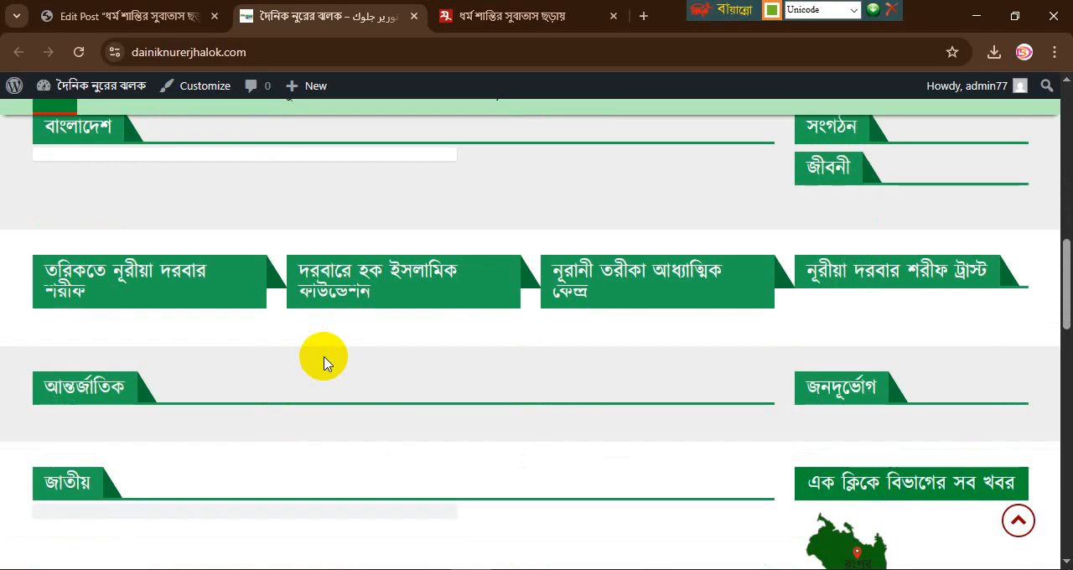
scroll(324, 362, down, 2)
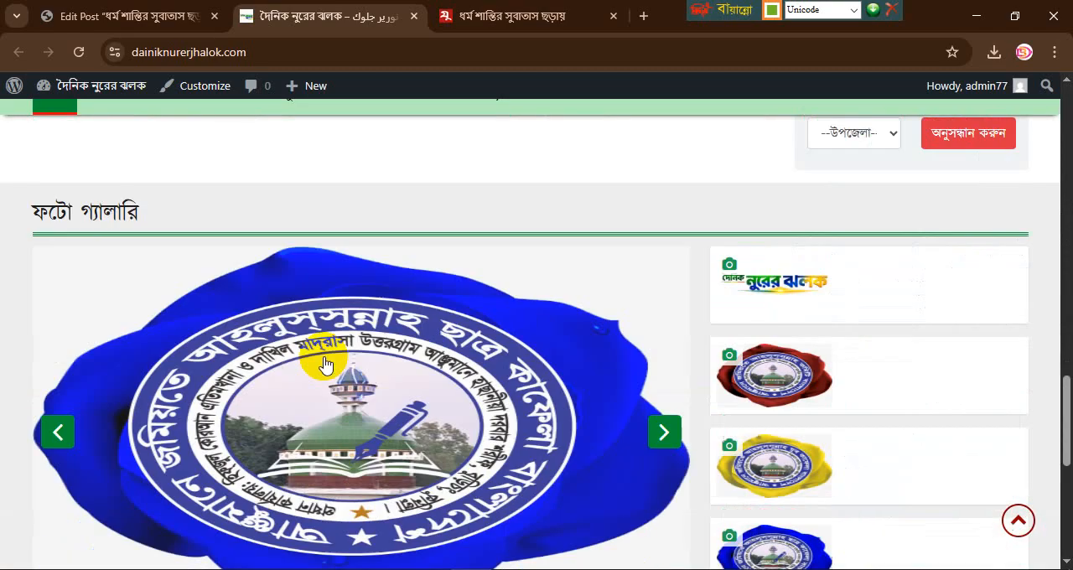
scroll(324, 362, up, 12)
scroll(325, 362, up, 8)
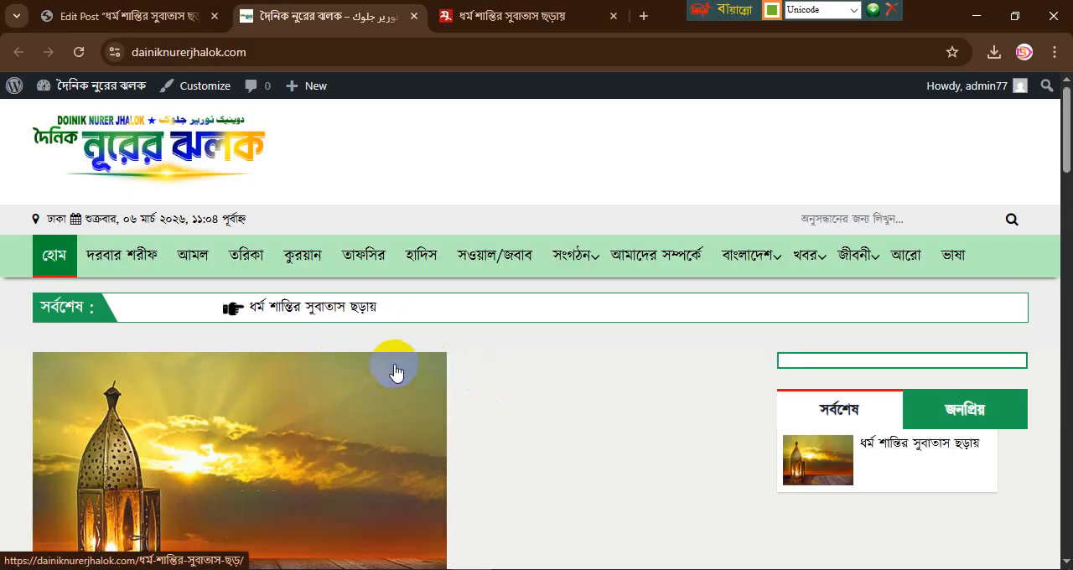
scroll(398, 360, down, 4)
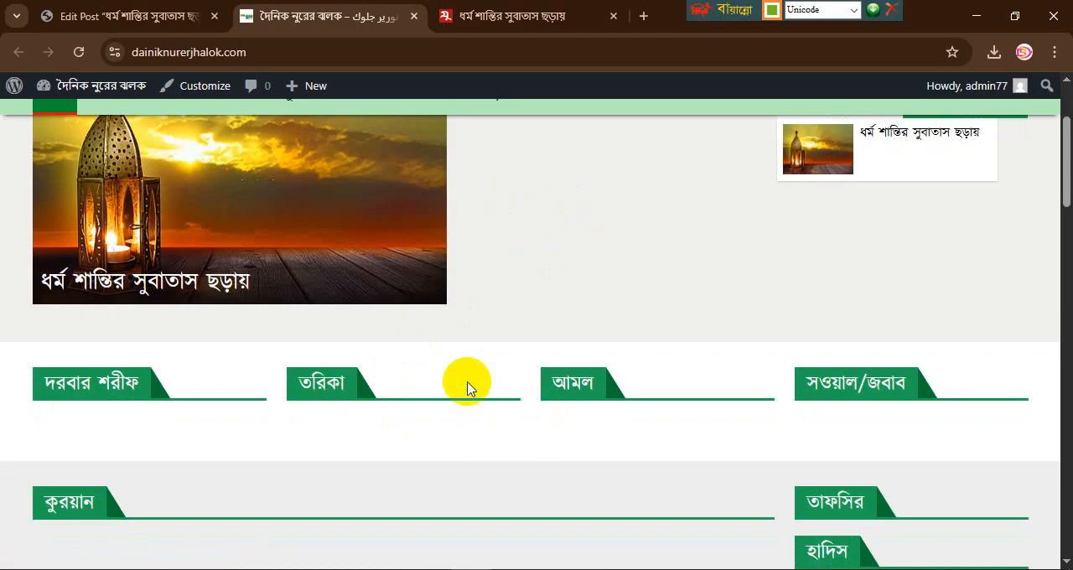
scroll(467, 389, up, 4)
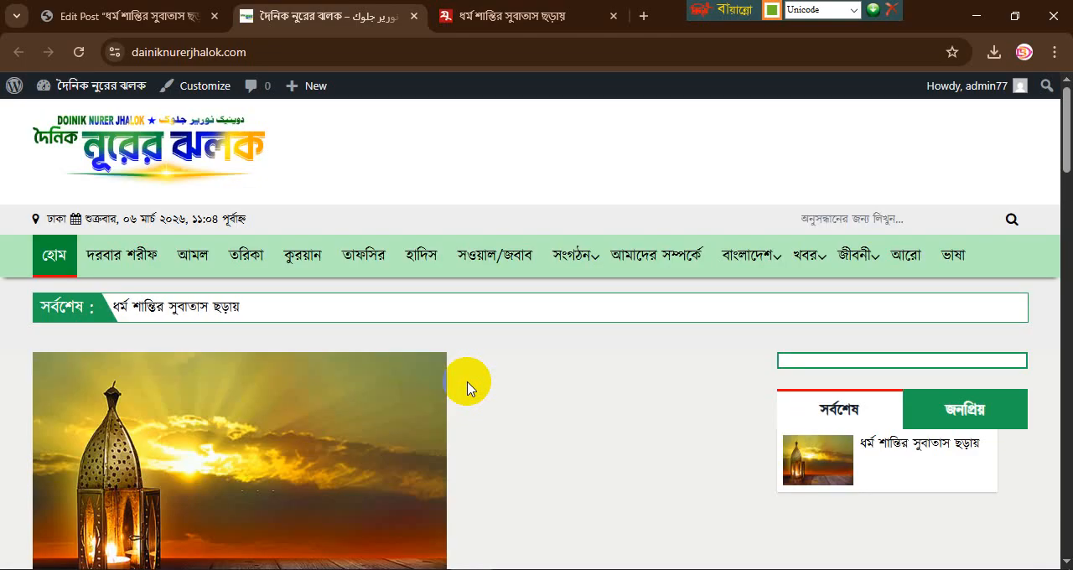